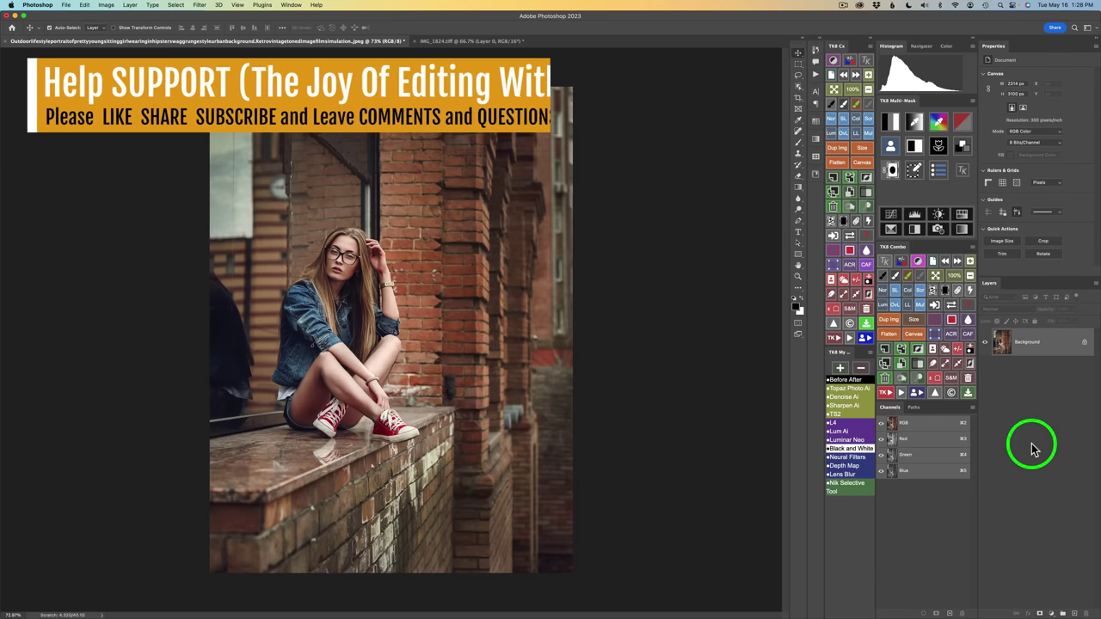
Enable the Depth Blur neural filter on the portrait photo and compare its preview with the original.
{"action": "left_click", "coordinate": [460, 43]}
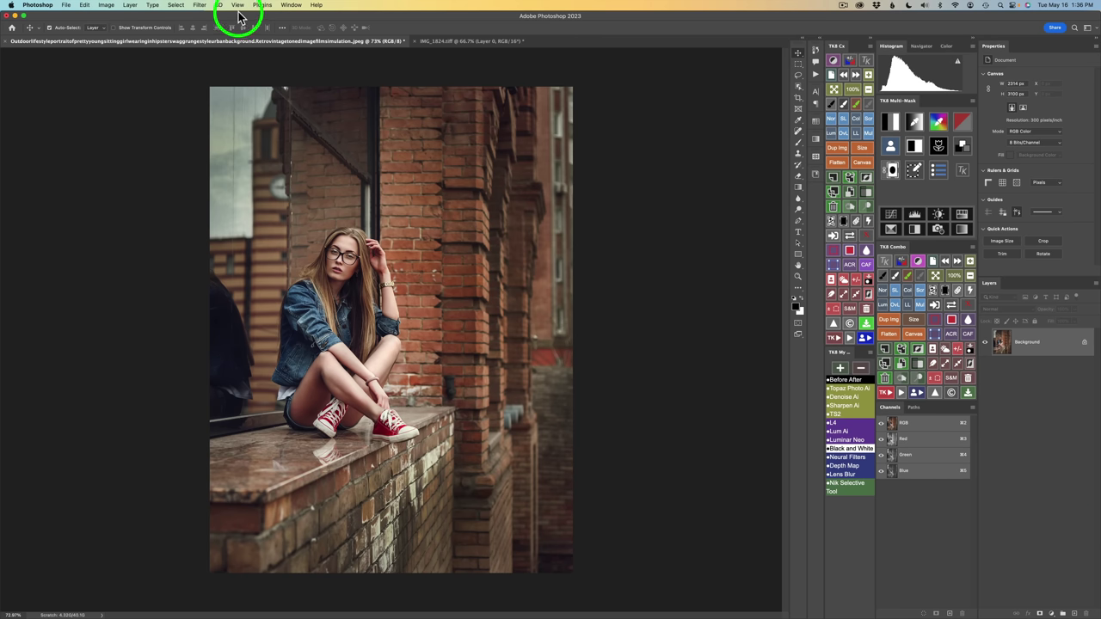
{"action": "left_click", "coordinate": [200, 5]}
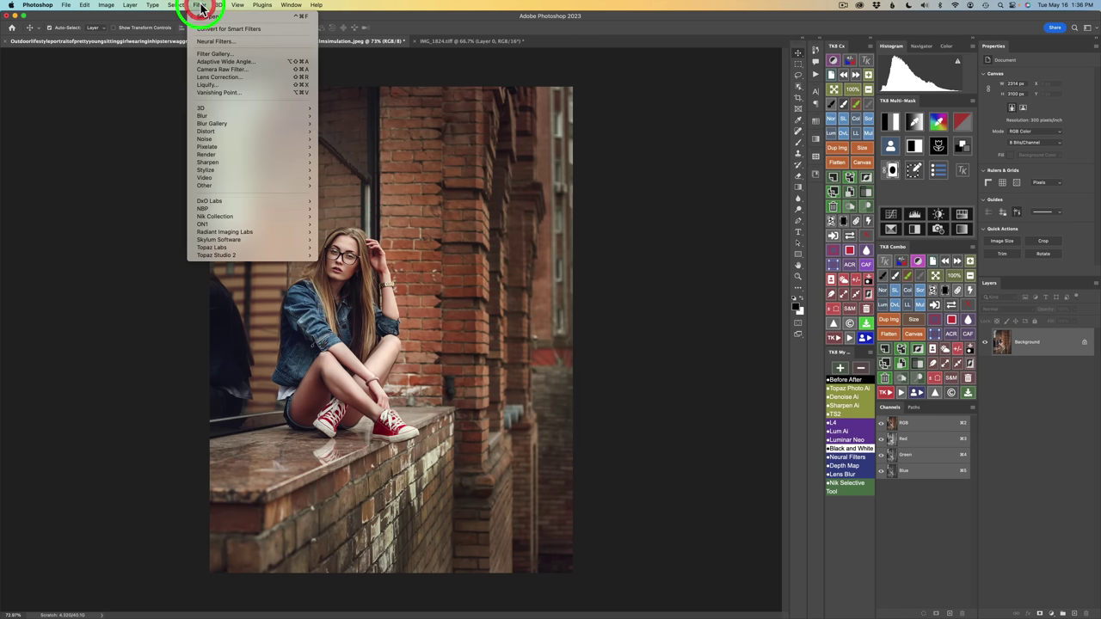
{"action": "left_click", "coordinate": [225, 42]}
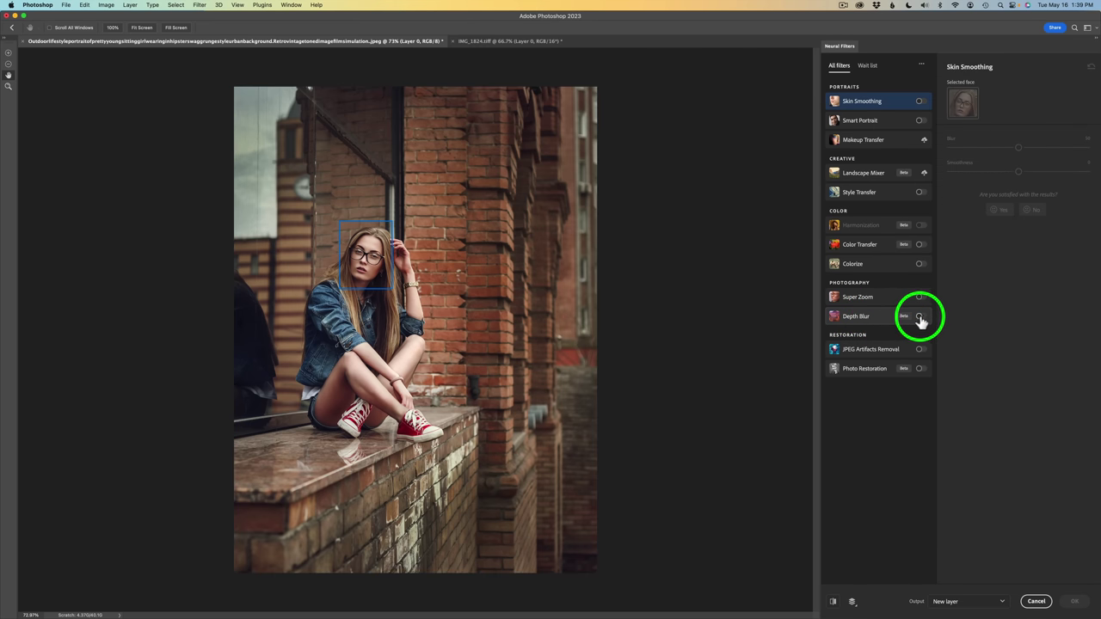
{"action": "left_click", "coordinate": [920, 318]}
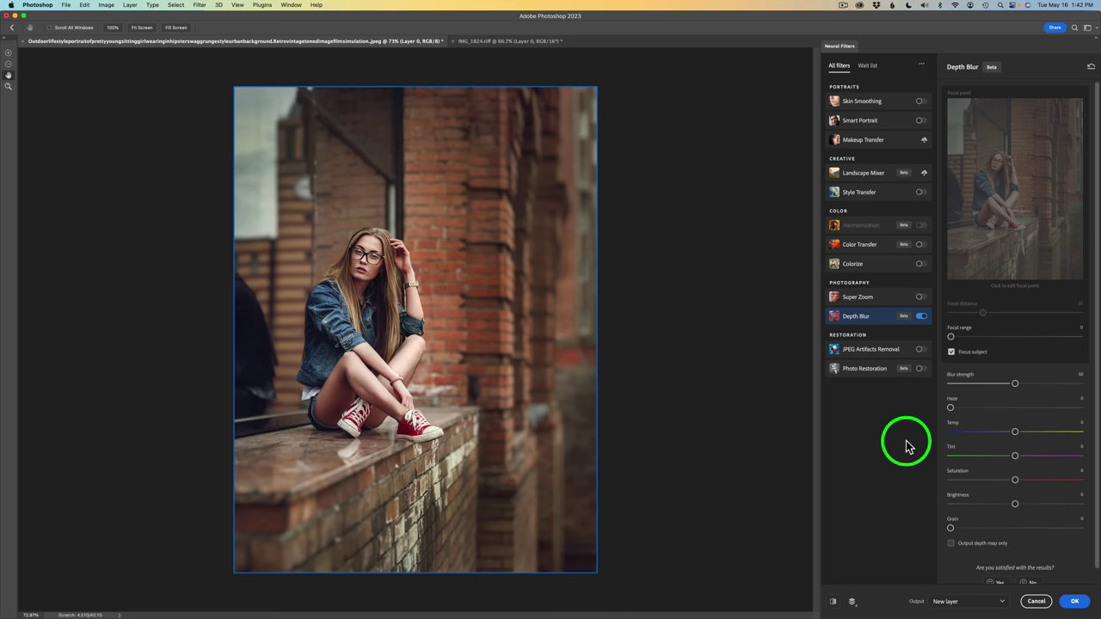
{"action": "left_click", "coordinate": [832, 605]}
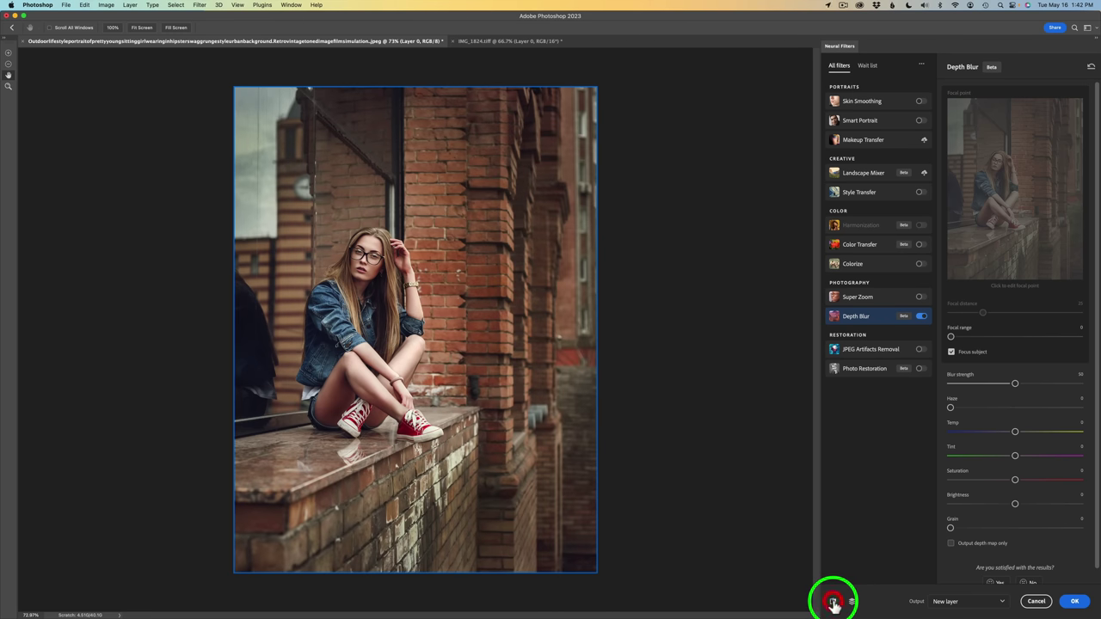
{"action": "left_click", "coordinate": [833, 604]}
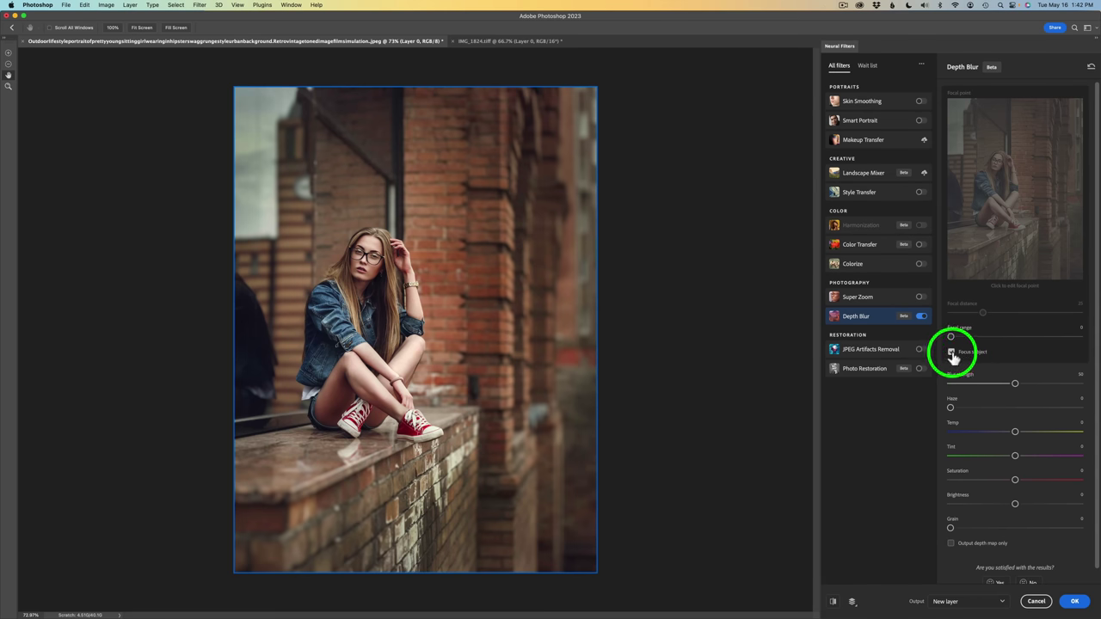
Preview the depth map output on its own, restore the normal output and turn off Focus subject.
{"action": "left_click", "coordinate": [951, 353]}
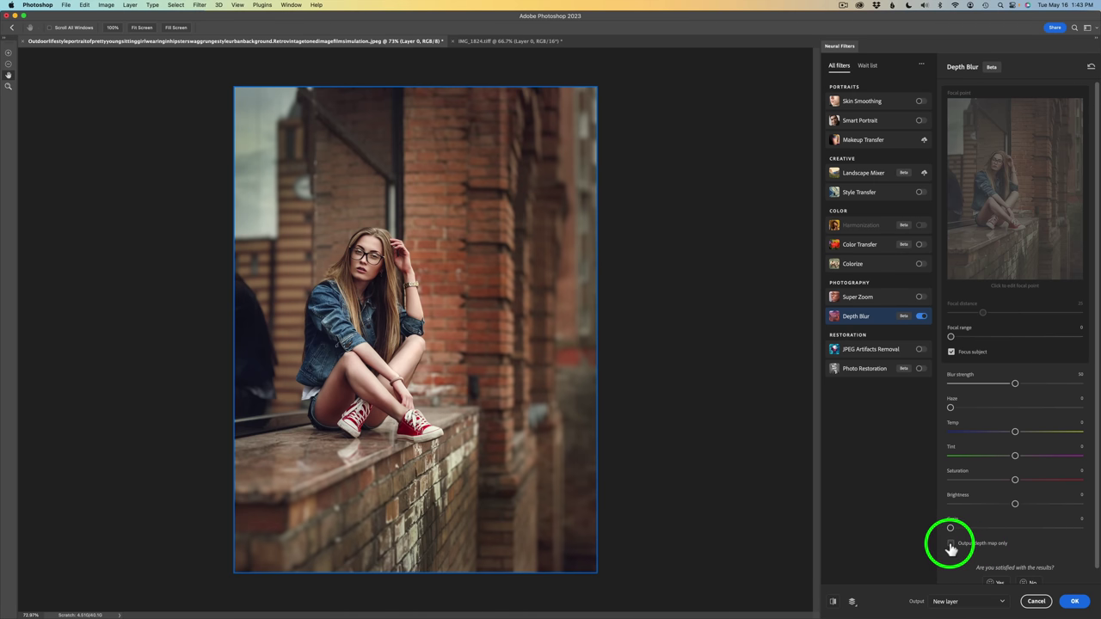
{"action": "left_click", "coordinate": [951, 543]}
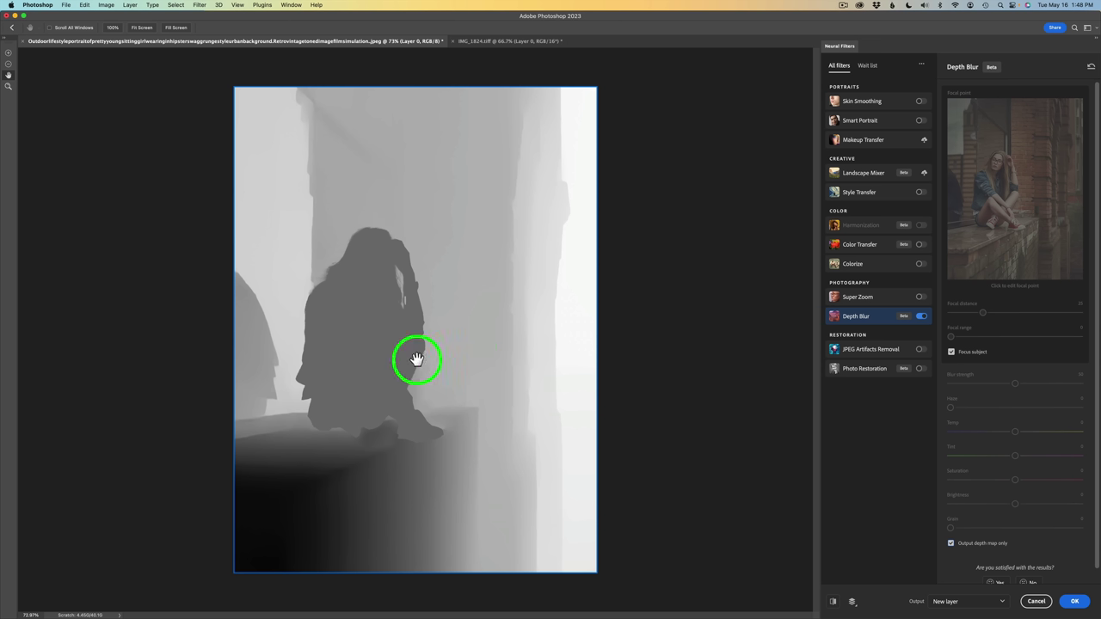
{"action": "left_click", "coordinate": [951, 544]}
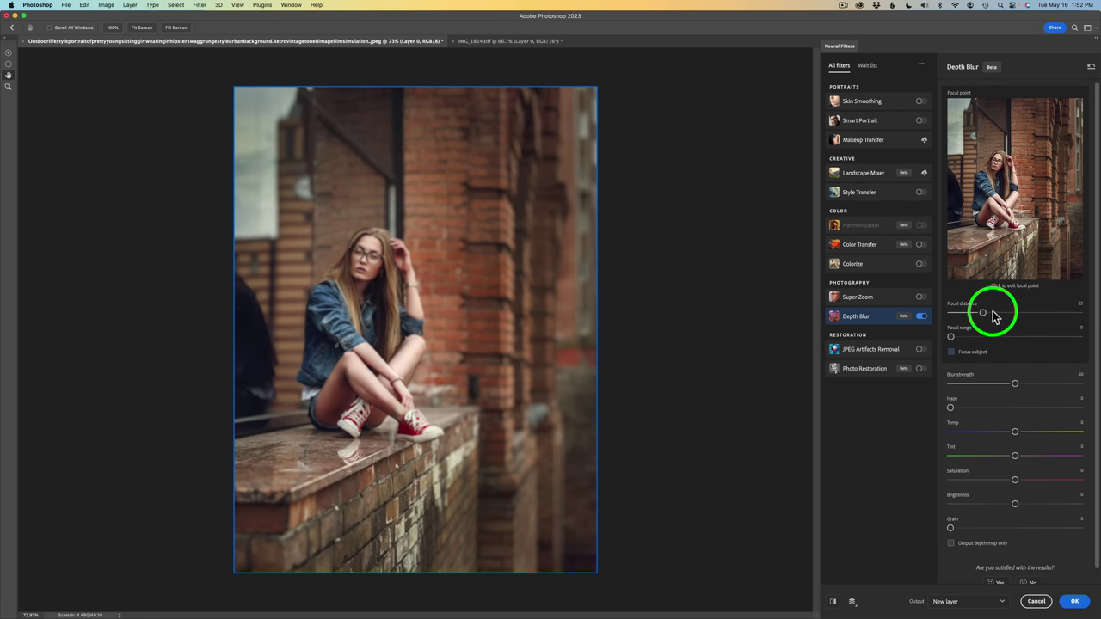
Set the focal distance to 44 and place a focal point on the woman's face.
{"action": "left_click", "coordinate": [368, 262]}
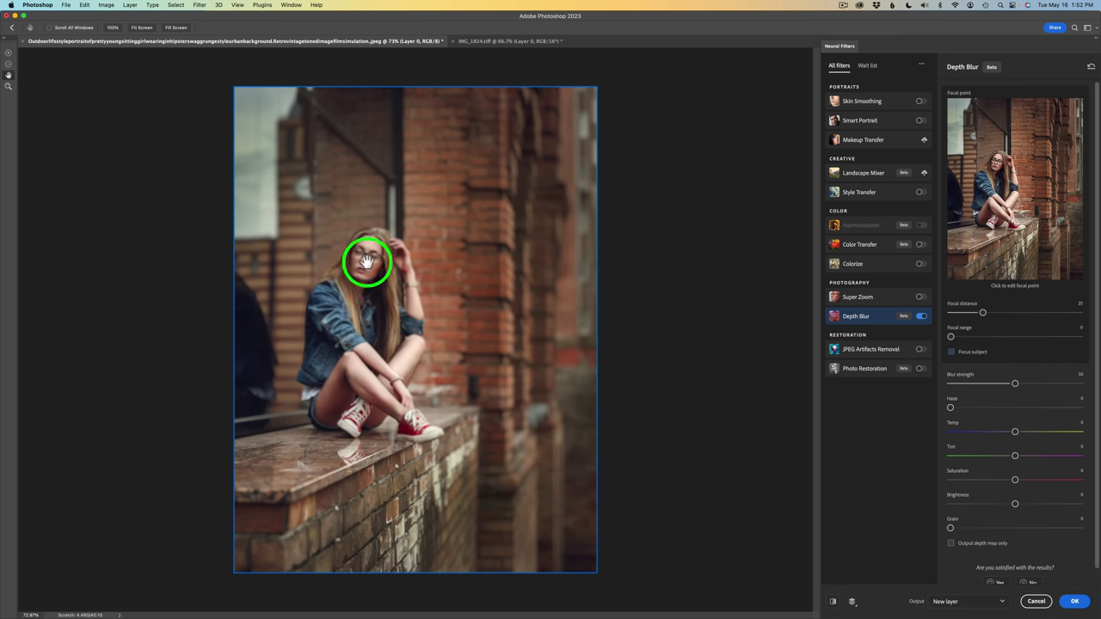
{"action": "left_click_drag", "start_coordinate": [987, 316], "coordinate": [990, 315]}
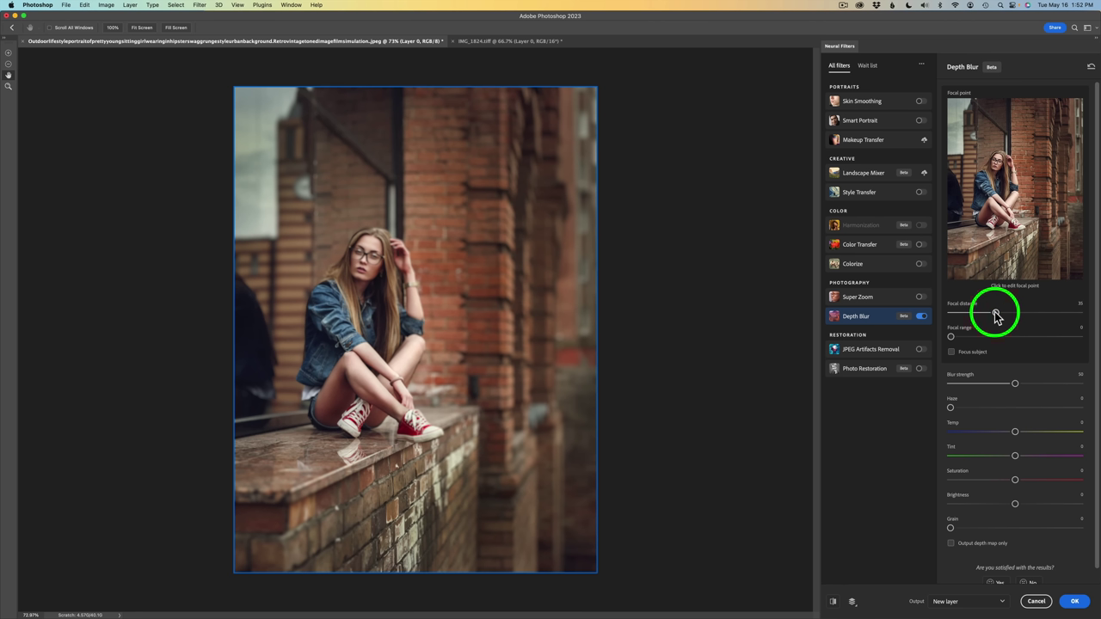
{"action": "left_click_drag", "start_coordinate": [994, 316], "coordinate": [1007, 316]}
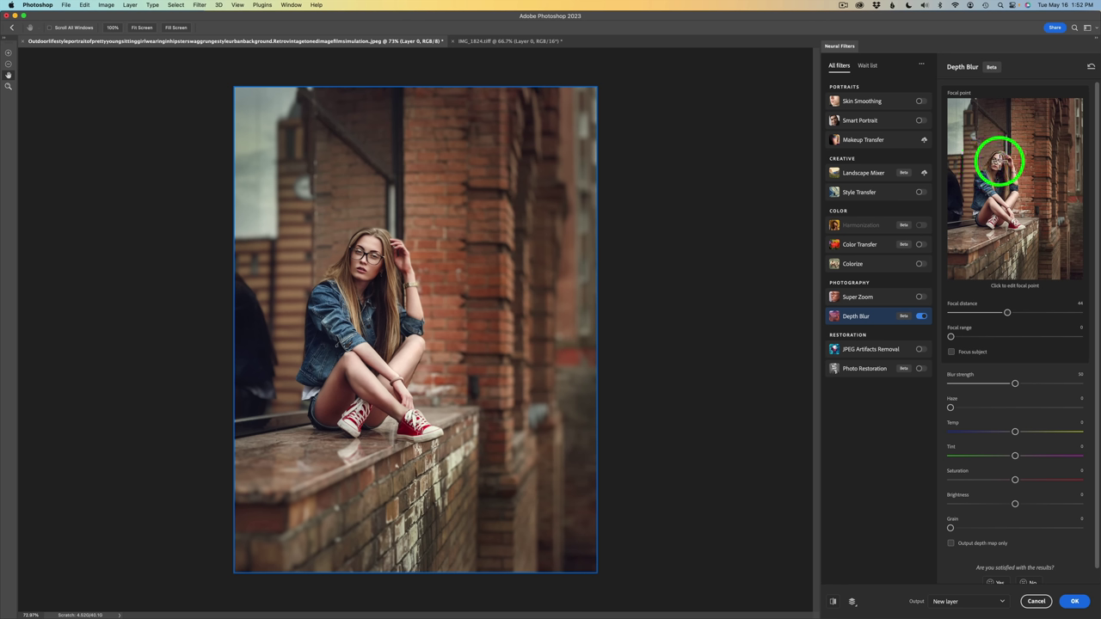
{"action": "left_click", "coordinate": [1000, 161]}
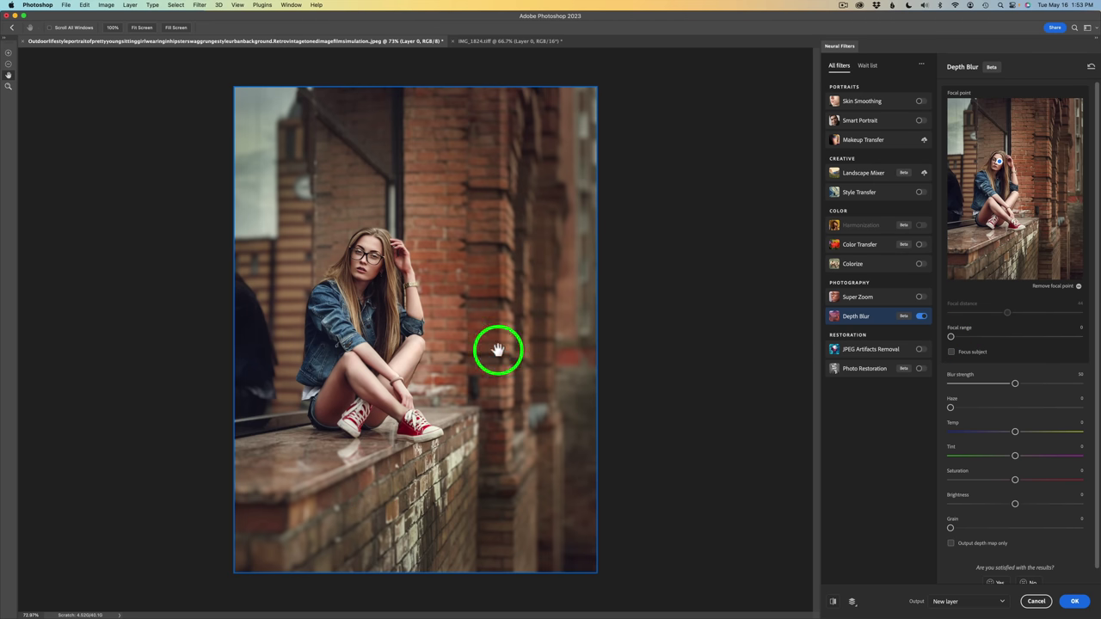
Try different focal range values, from the maximum down to 0, to compare the background blur.
{"action": "left_click_drag", "start_coordinate": [954, 341], "coordinate": [1005, 341]}
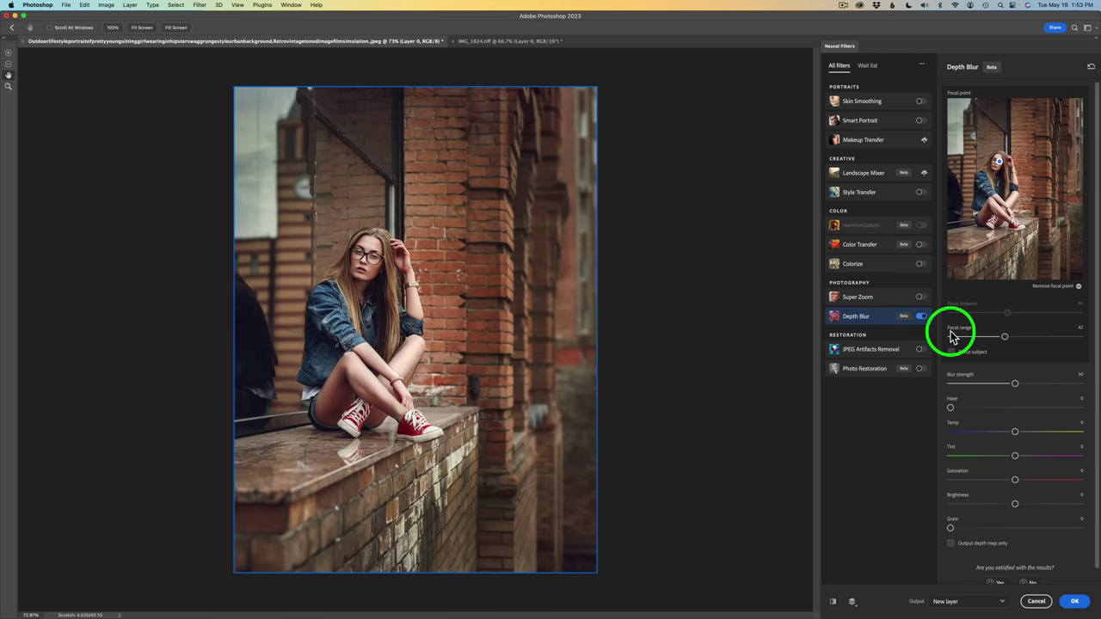
{"action": "left_click_drag", "start_coordinate": [1005, 336], "coordinate": [1088, 337]}
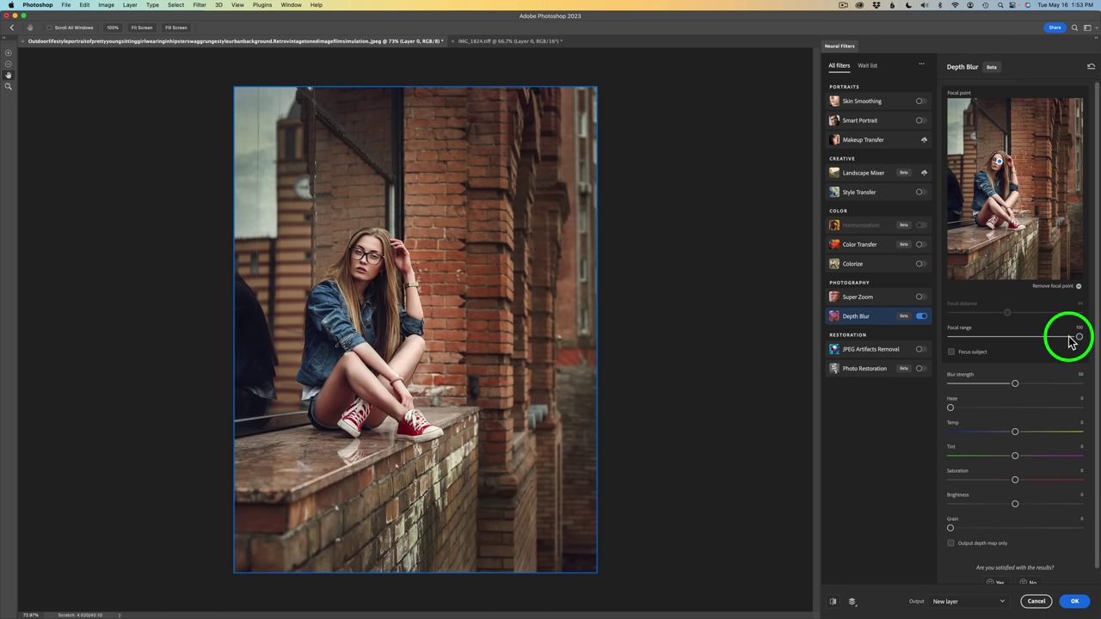
{"action": "left_click_drag", "start_coordinate": [1080, 338], "coordinate": [1000, 339]}
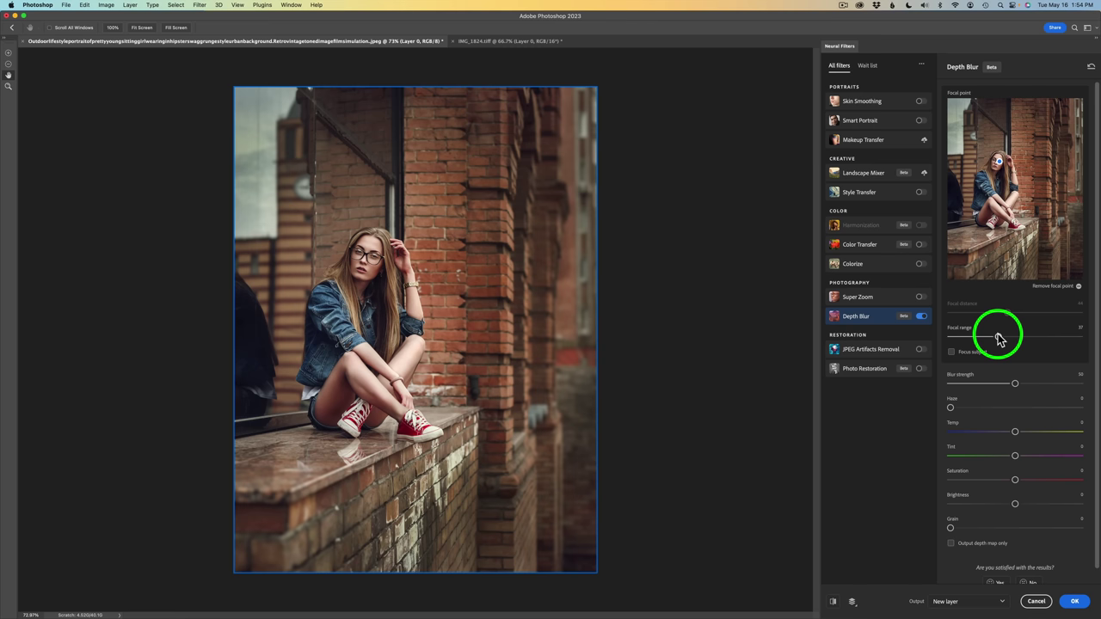
{"action": "scroll", "coordinate": [995, 335], "scroll_direction": "down", "scroll_amount": 1}
{"action": "left_click_drag", "start_coordinate": [992, 326], "coordinate": [938, 329]}
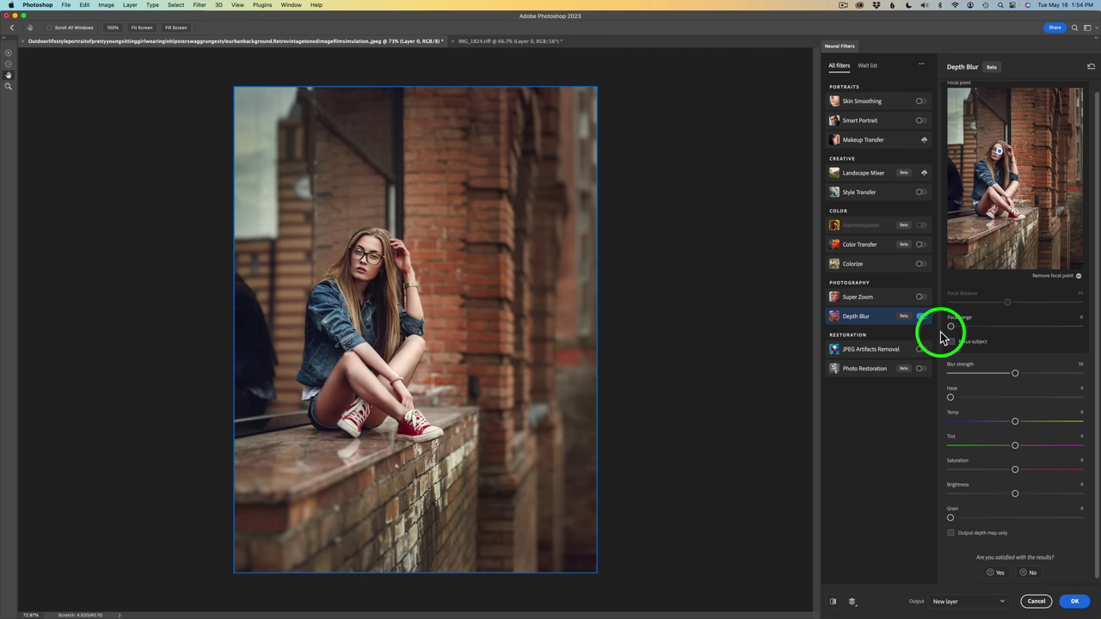
Compare the blurred preview with the original while refining the focal range, and set it to 16.
{"action": "left_click_drag", "start_coordinate": [952, 329], "coordinate": [972, 331]}
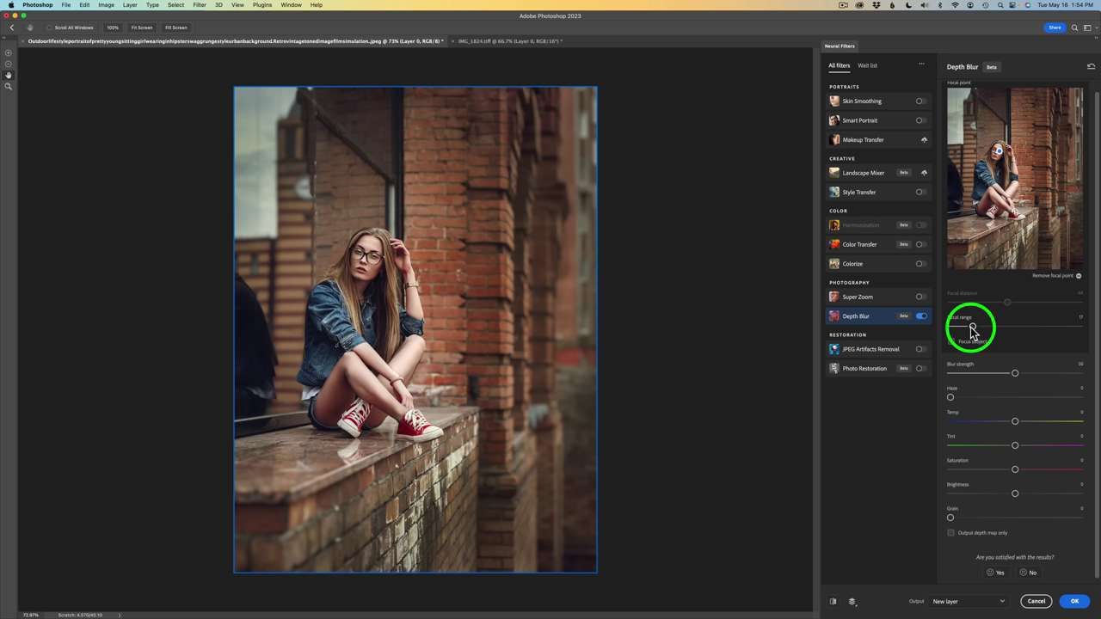
{"action": "left_click_drag", "start_coordinate": [974, 330], "coordinate": [977, 333]}
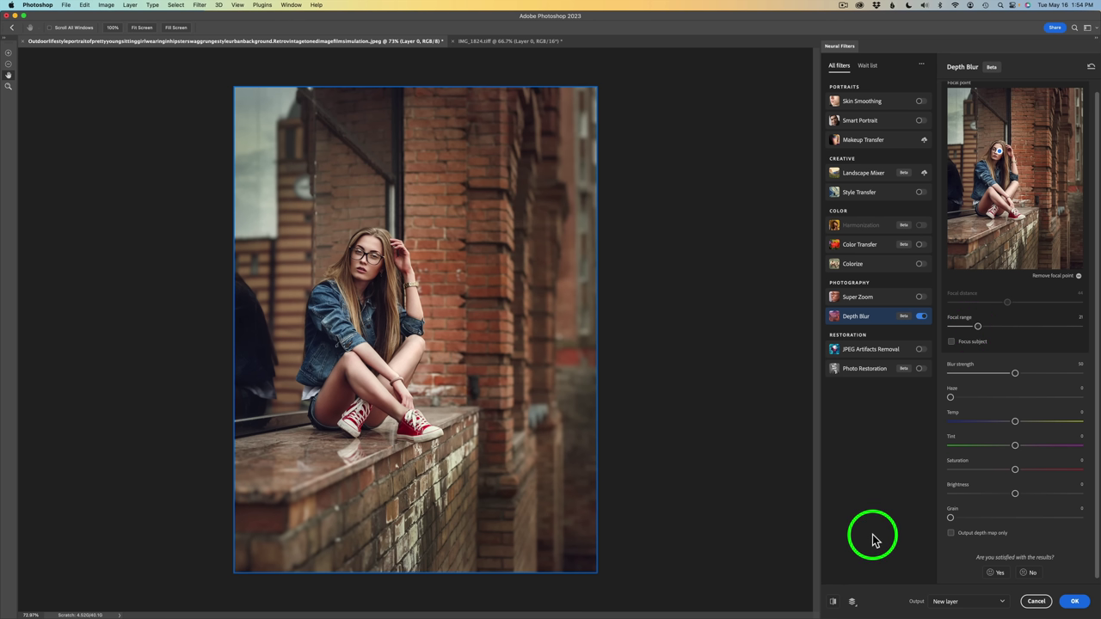
{"action": "left_click", "coordinate": [833, 602]}
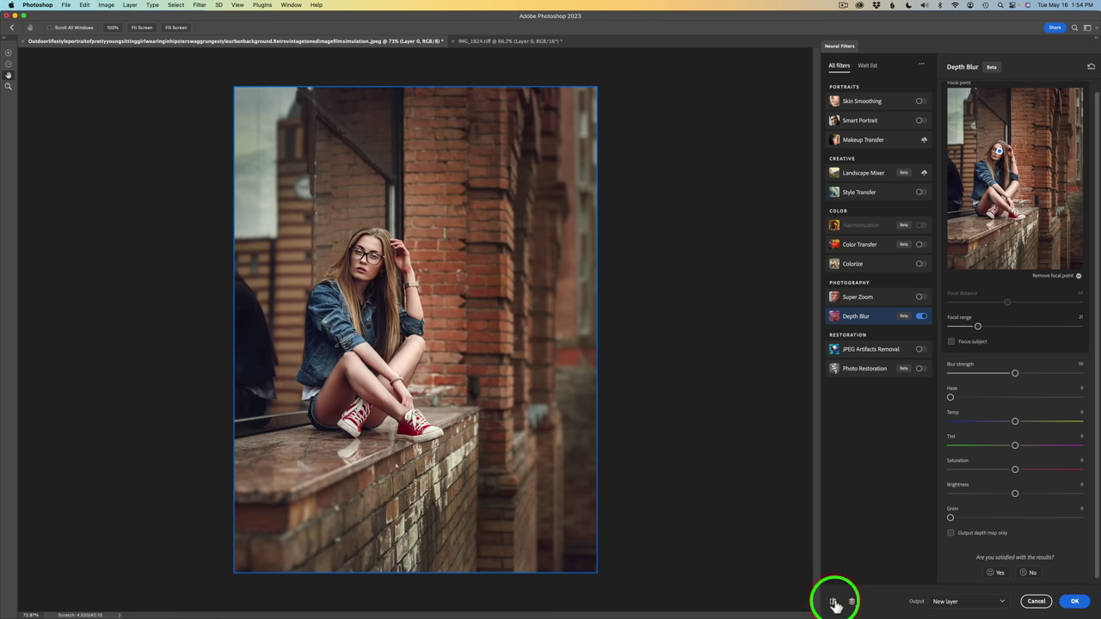
{"action": "left_click", "coordinate": [833, 602]}
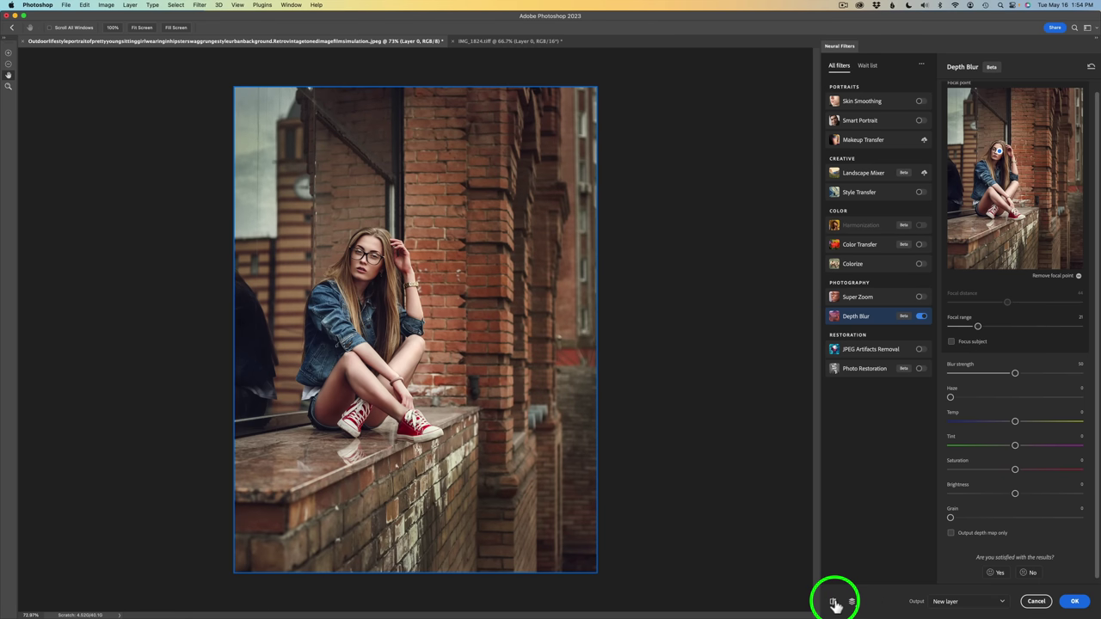
{"action": "left_click", "coordinate": [834, 602]}
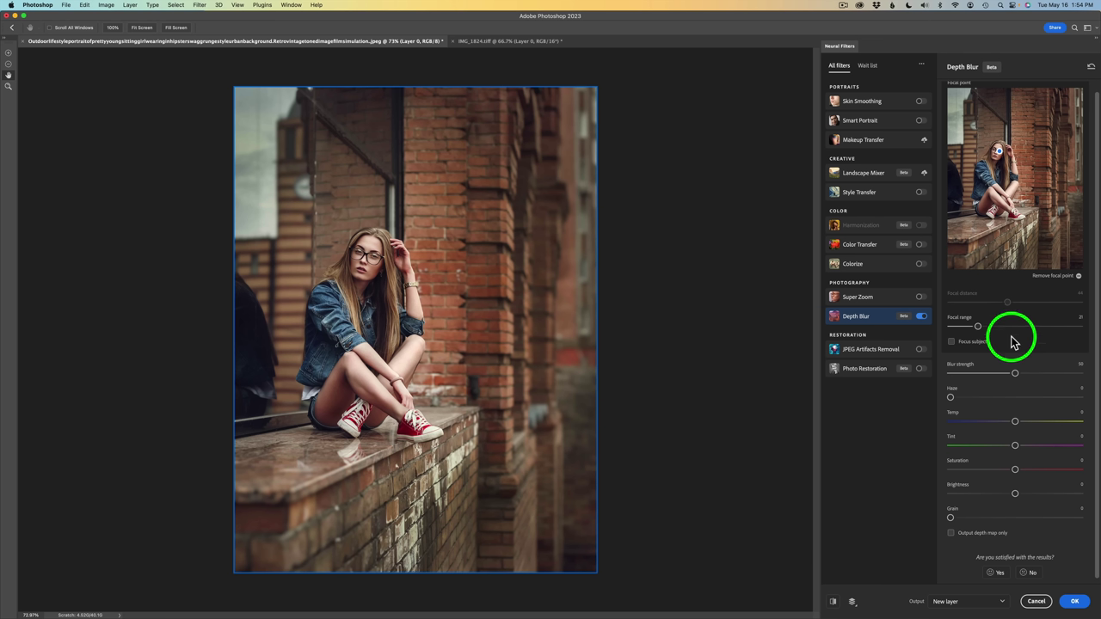
{"action": "left_click_drag", "start_coordinate": [978, 326], "coordinate": [970, 329]}
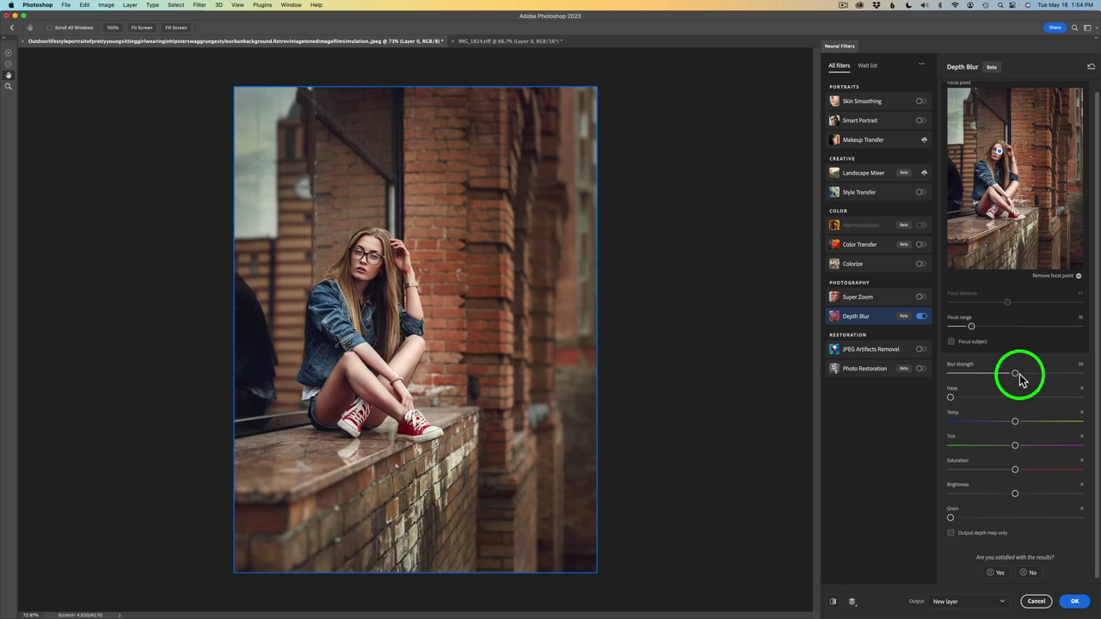
Set the blur strength to 67 and the haze to about 15.
{"action": "left_click_drag", "start_coordinate": [1018, 377], "coordinate": [1095, 380]}
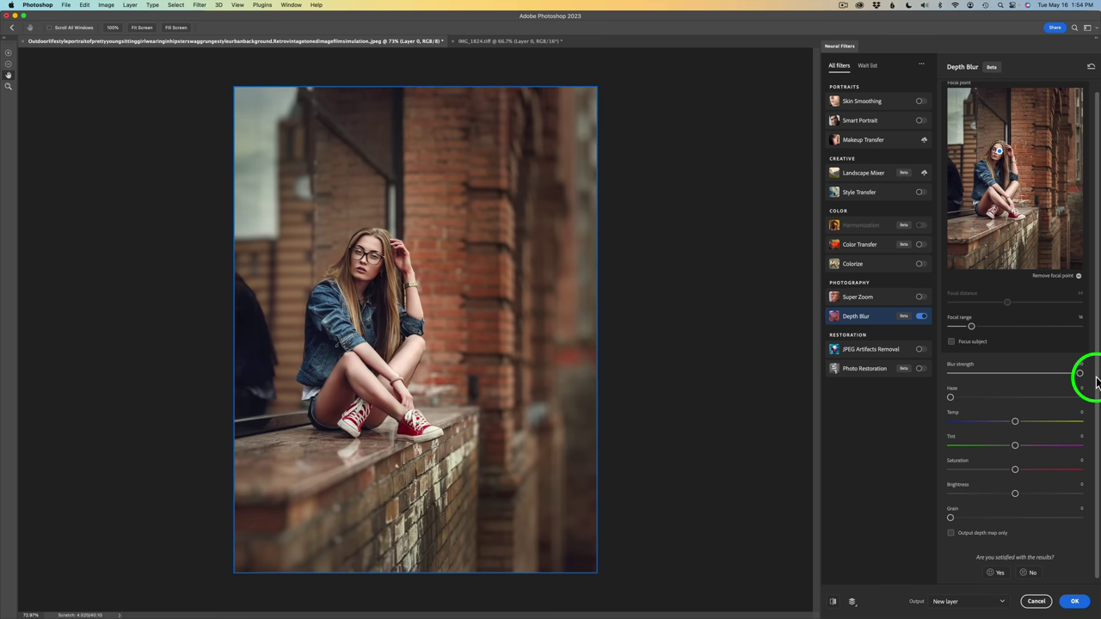
{"action": "left_click_drag", "start_coordinate": [1077, 371], "coordinate": [1040, 379]}
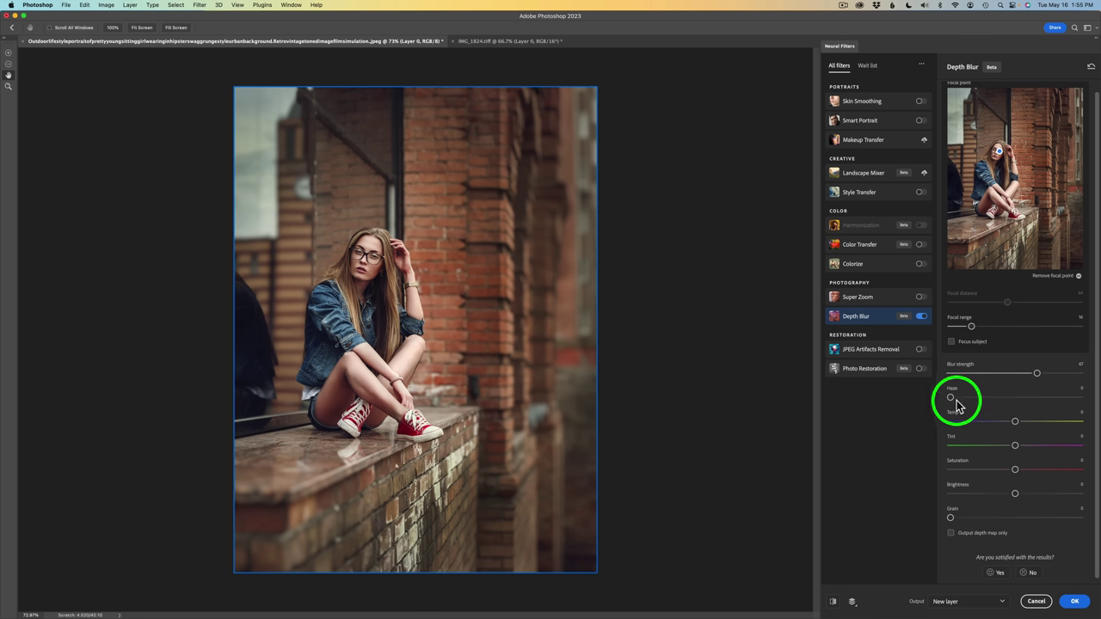
{"action": "left_click_drag", "start_coordinate": [952, 398], "coordinate": [993, 400]}
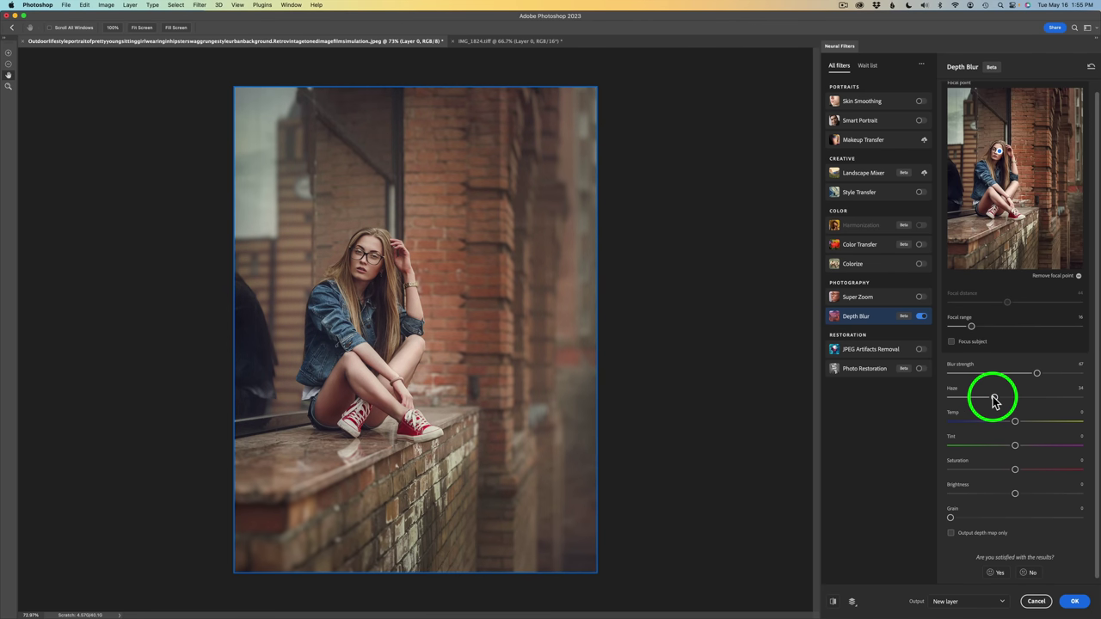
{"action": "left_click_drag", "start_coordinate": [985, 399], "coordinate": [986, 399]}
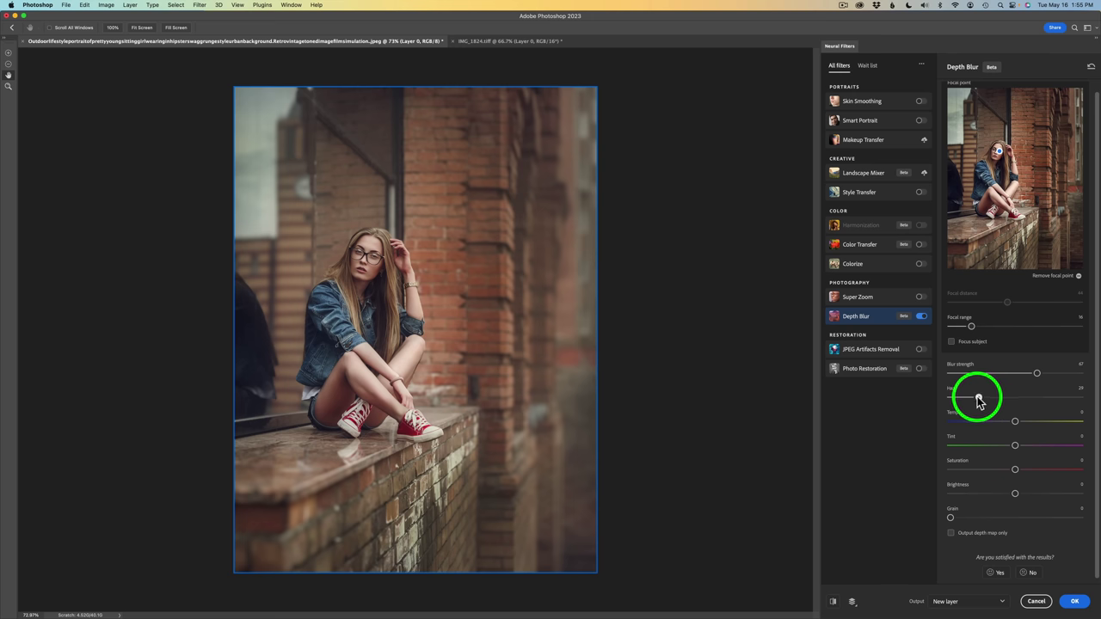
{"action": "left_click_drag", "start_coordinate": [976, 400], "coordinate": [969, 400]}
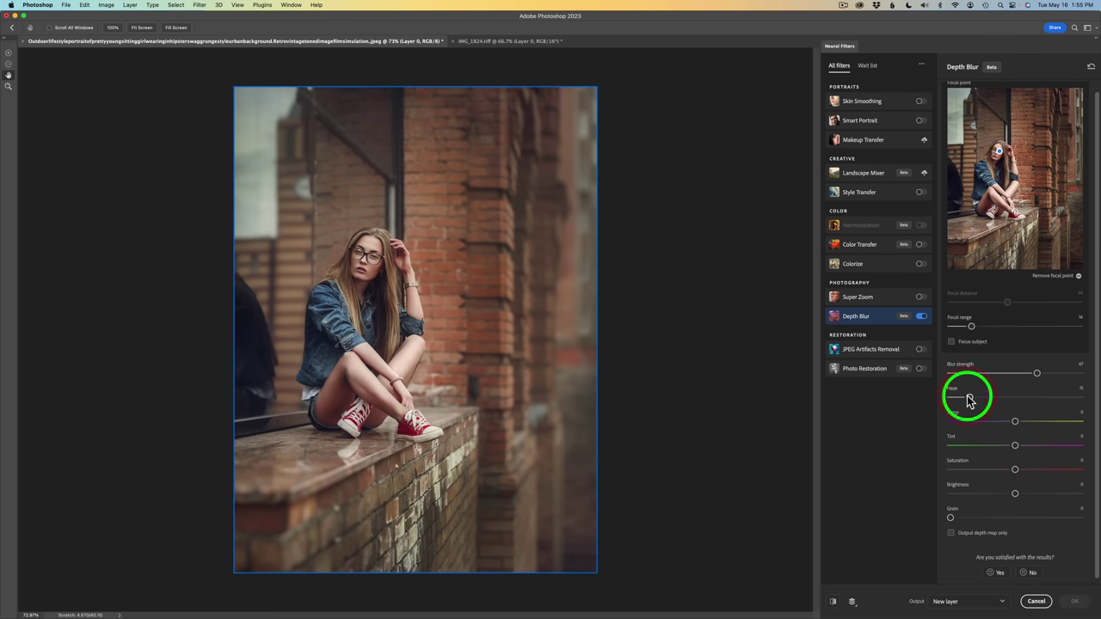
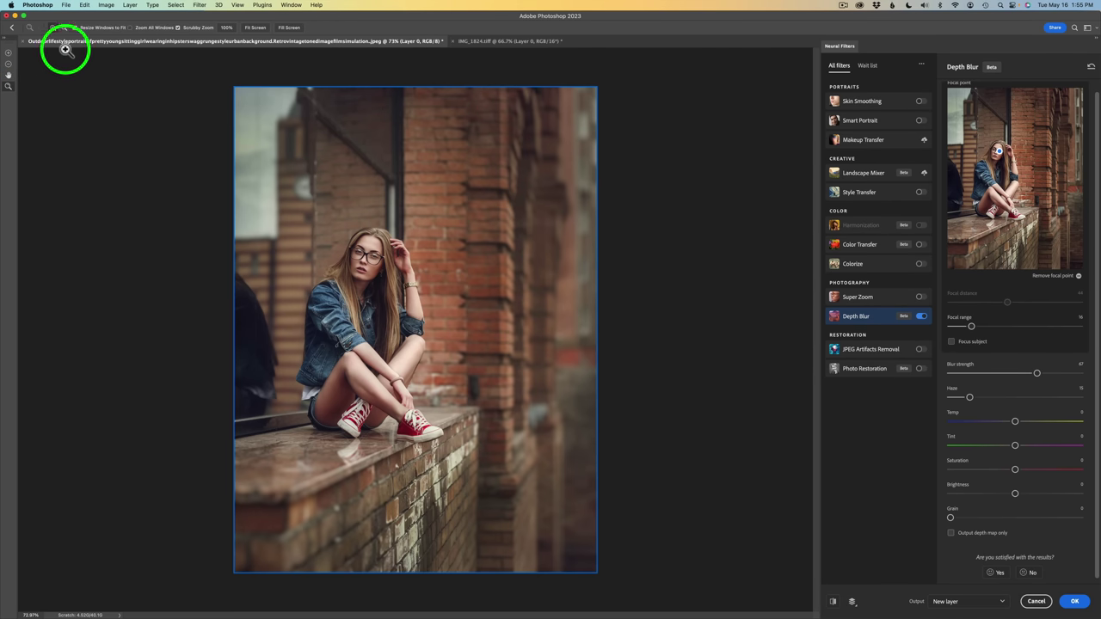
Set the grain to 17, judging it on a close-up of the face, and fit the whole image in view.
{"action": "left_click_drag", "start_coordinate": [400, 254], "coordinate": [450, 253]}
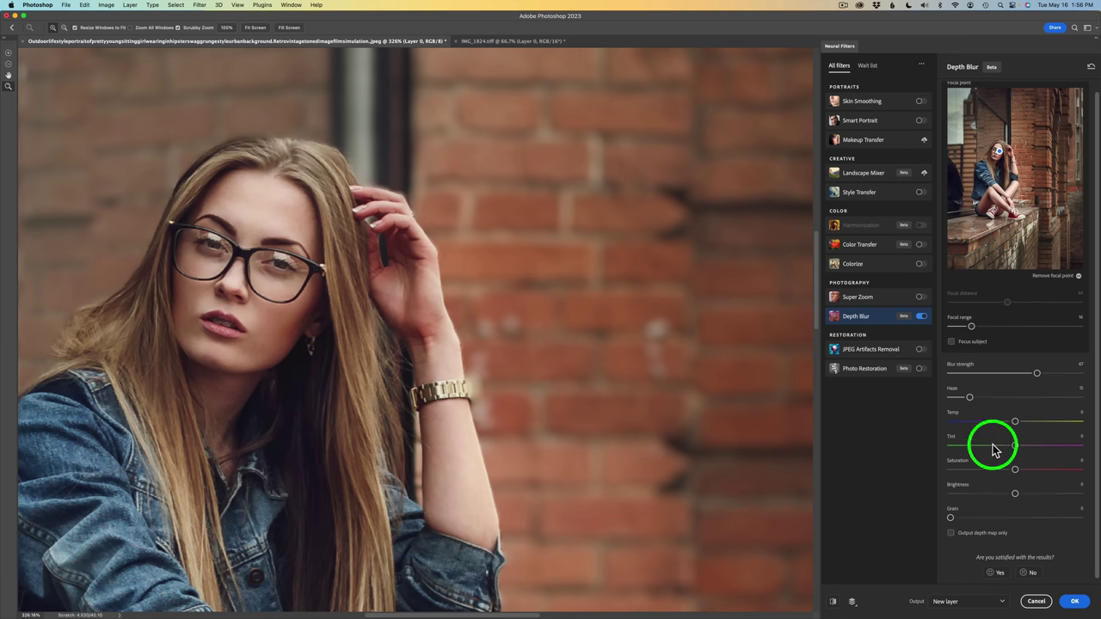
{"action": "left_click_drag", "start_coordinate": [951, 519], "coordinate": [988, 520]}
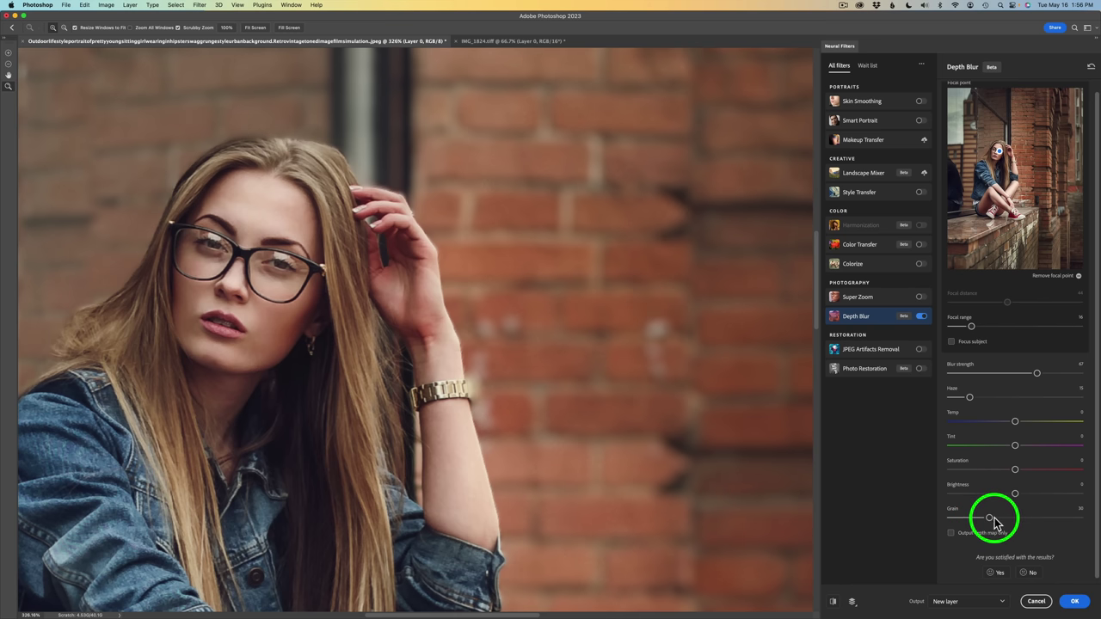
{"action": "left_click_drag", "start_coordinate": [987, 516], "coordinate": [1044, 520]}
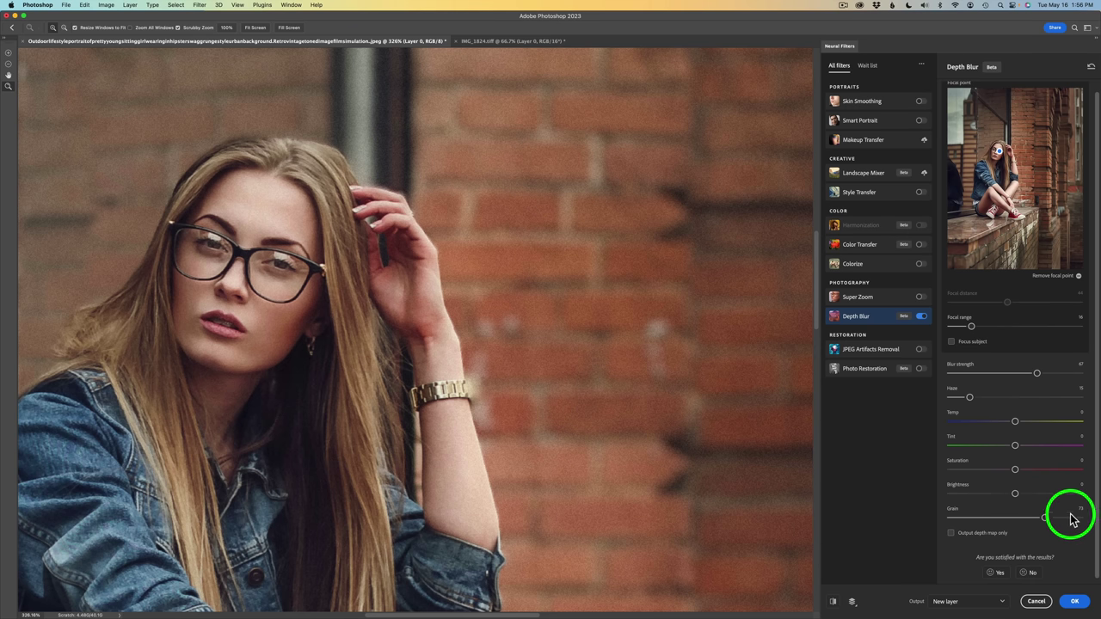
{"action": "left_click_drag", "start_coordinate": [1044, 519], "coordinate": [967, 519]}
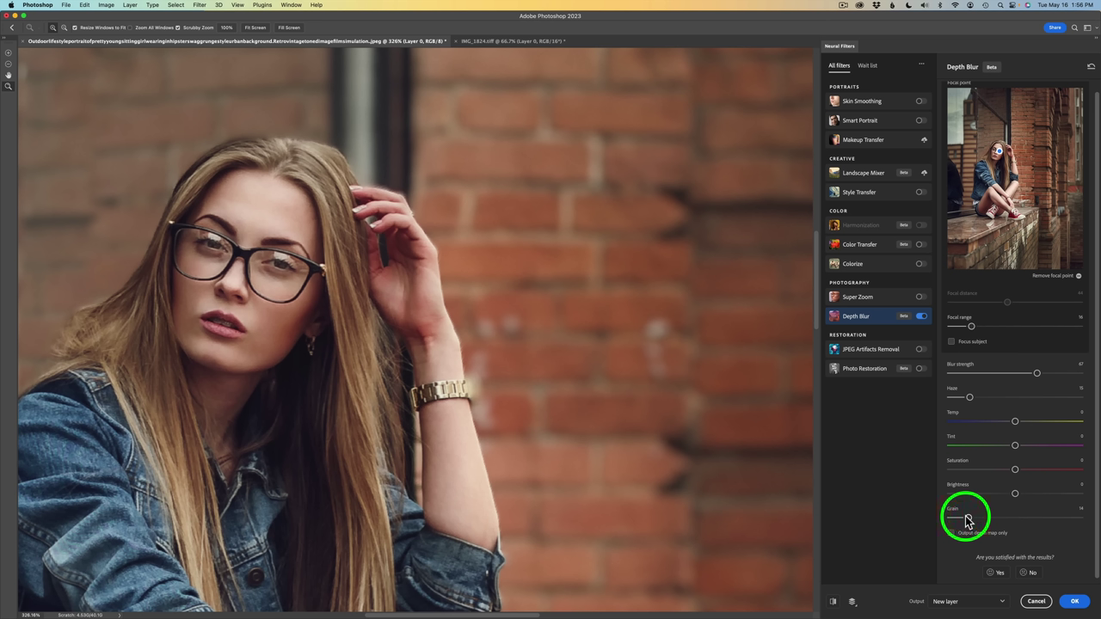
{"action": "left_click_drag", "start_coordinate": [968, 519], "coordinate": [971, 520]}
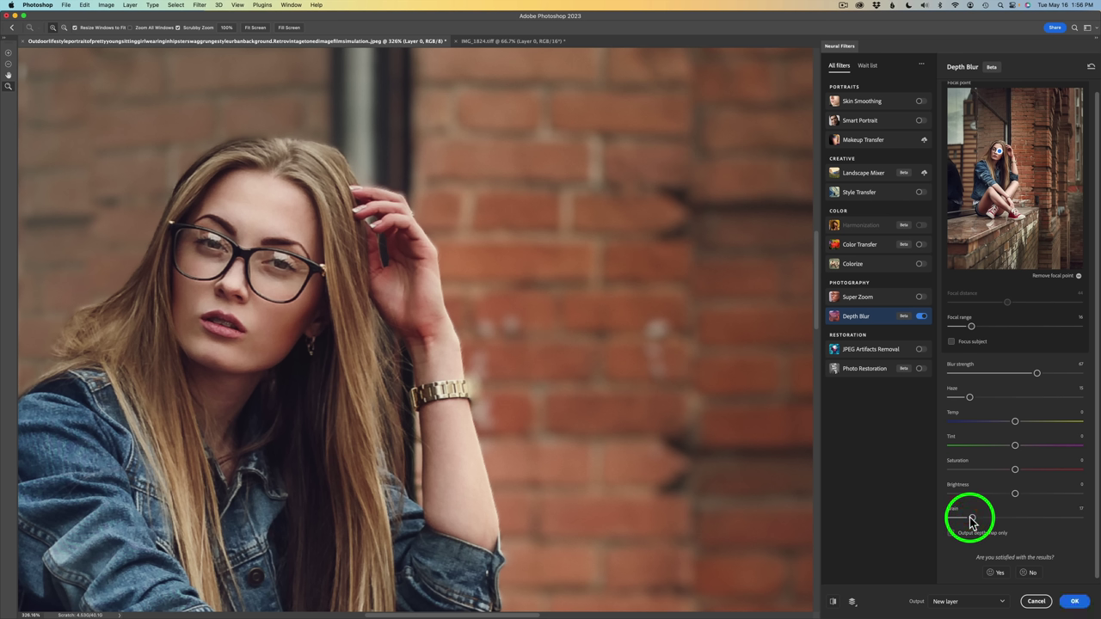
{"action": "left_click", "coordinate": [255, 28]}
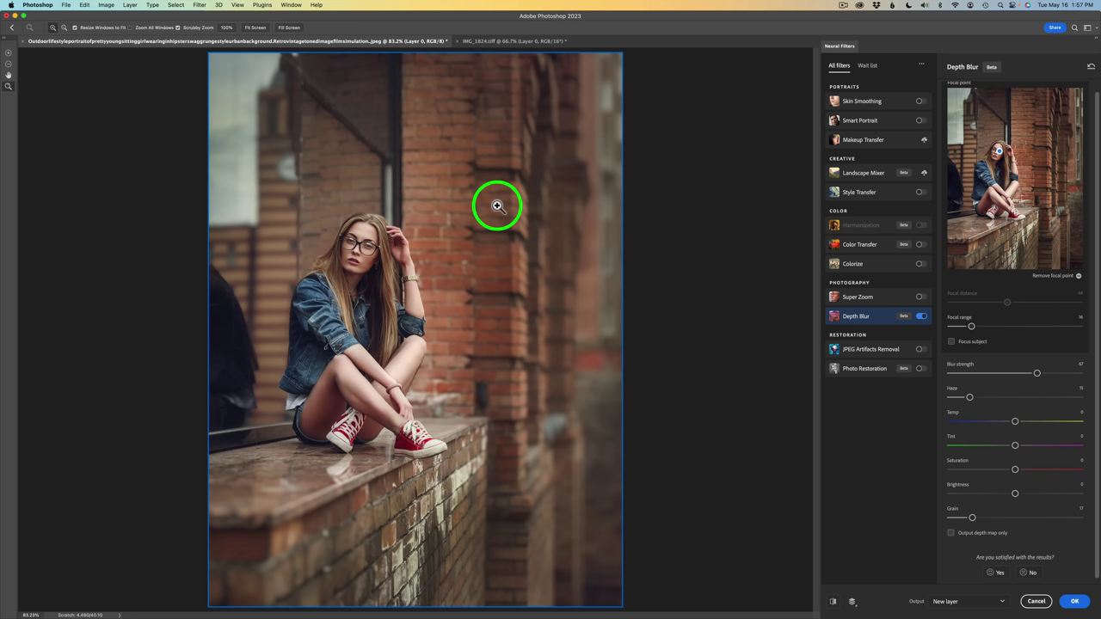
Compare the blurred portrait preview with the original image.
{"action": "left_click", "coordinate": [832, 604]}
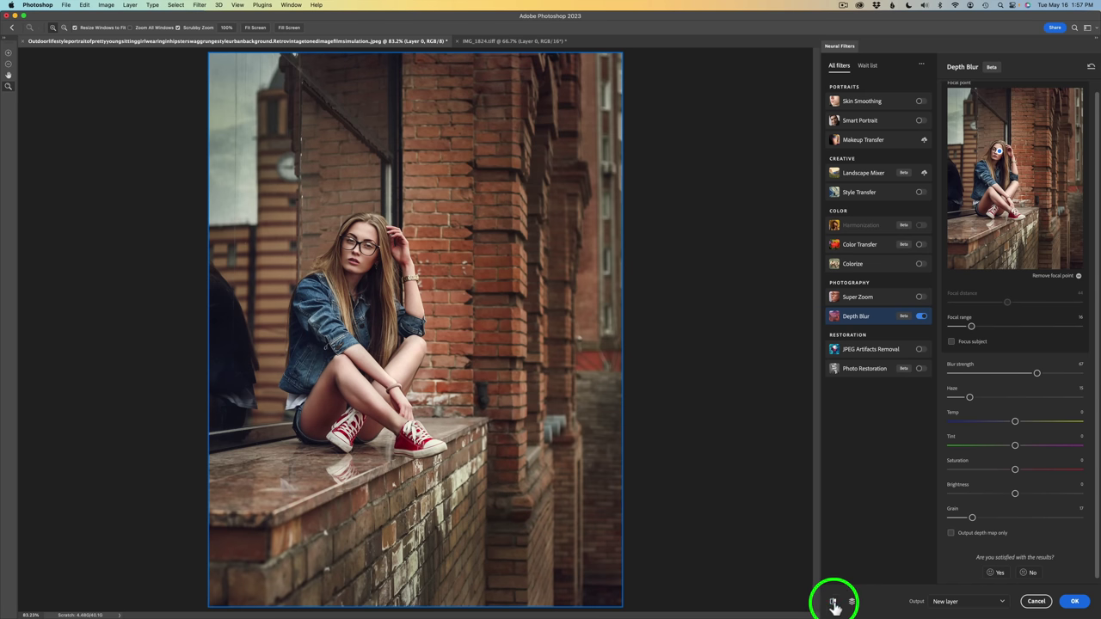
{"action": "left_click", "coordinate": [832, 604]}
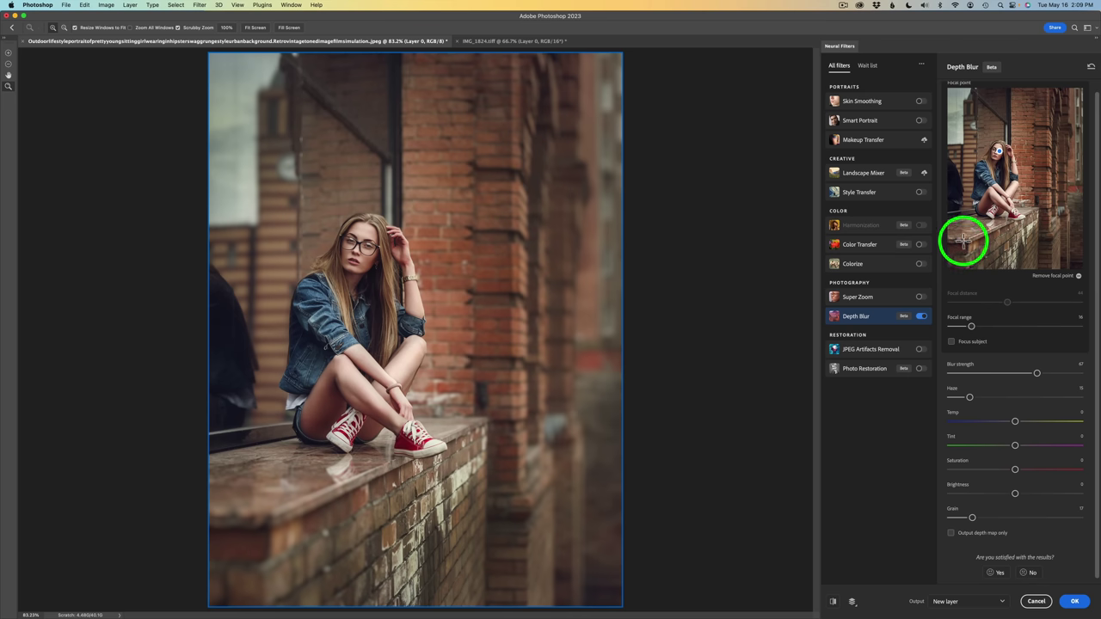
Try focal points on the front ledge, the distant building and the brick wall, and return the focal point to the woman's face.
{"action": "left_click", "coordinate": [963, 243]}
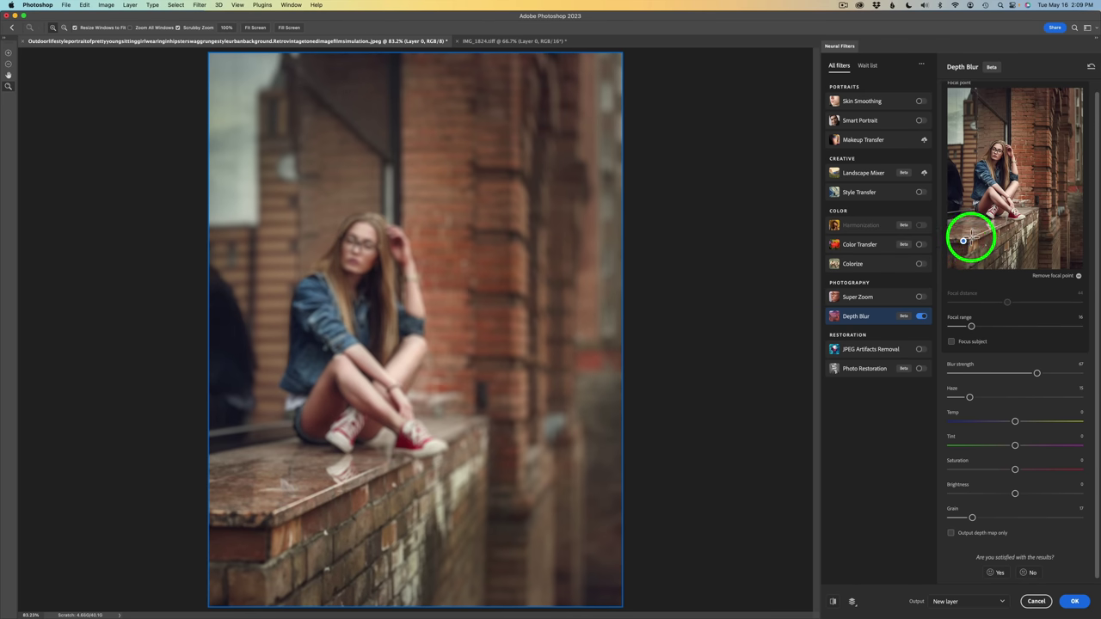
{"action": "left_click", "coordinate": [1077, 130]}
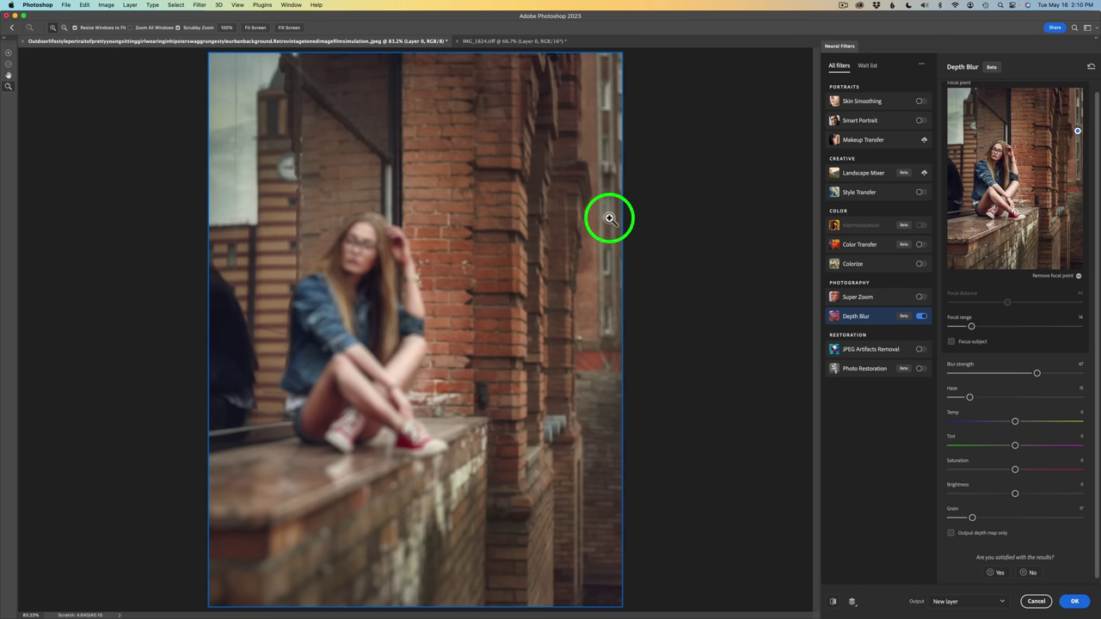
{"action": "left_click", "coordinate": [1027, 129]}
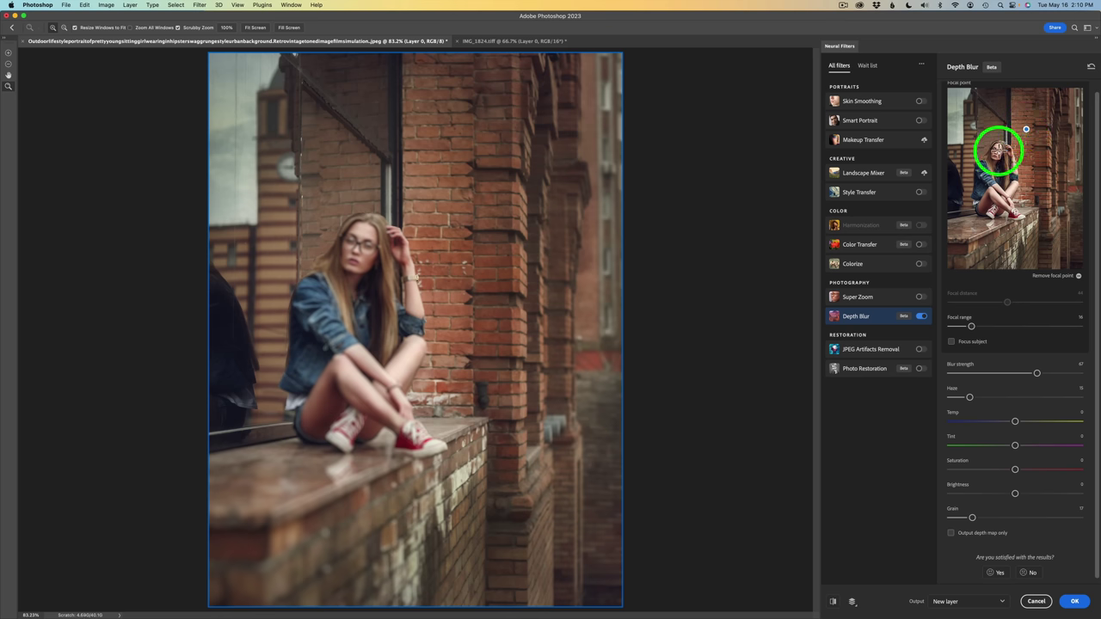
{"action": "left_click", "coordinate": [998, 151]}
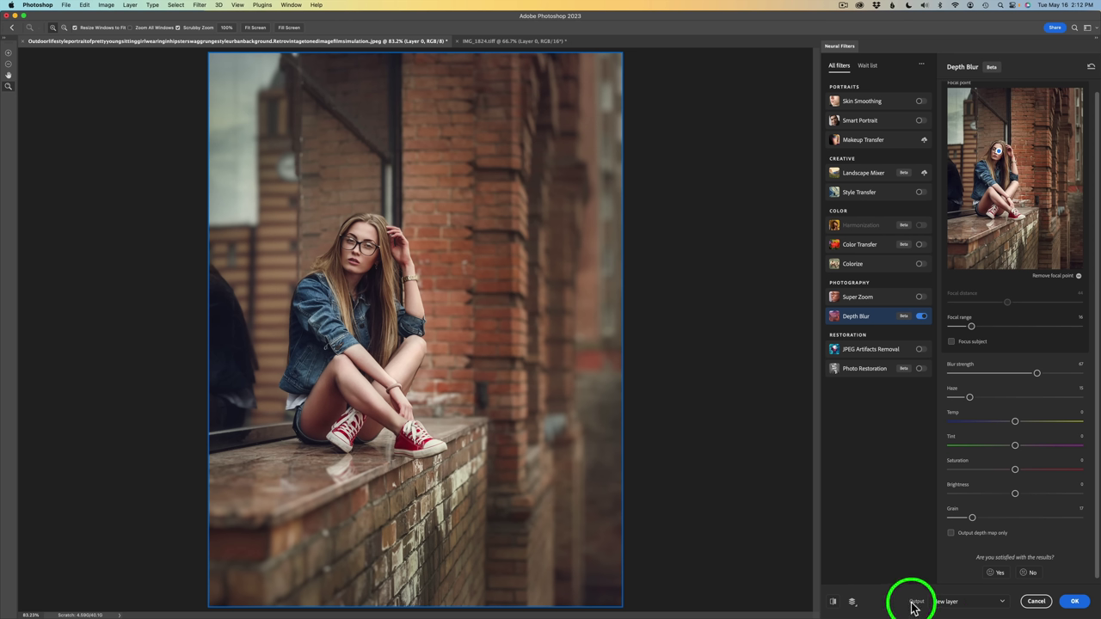
Apply the Depth Blur with its output on a new layer, and compare it with the original by toggling that layer's visibility.
{"action": "left_click", "coordinate": [1002, 602]}
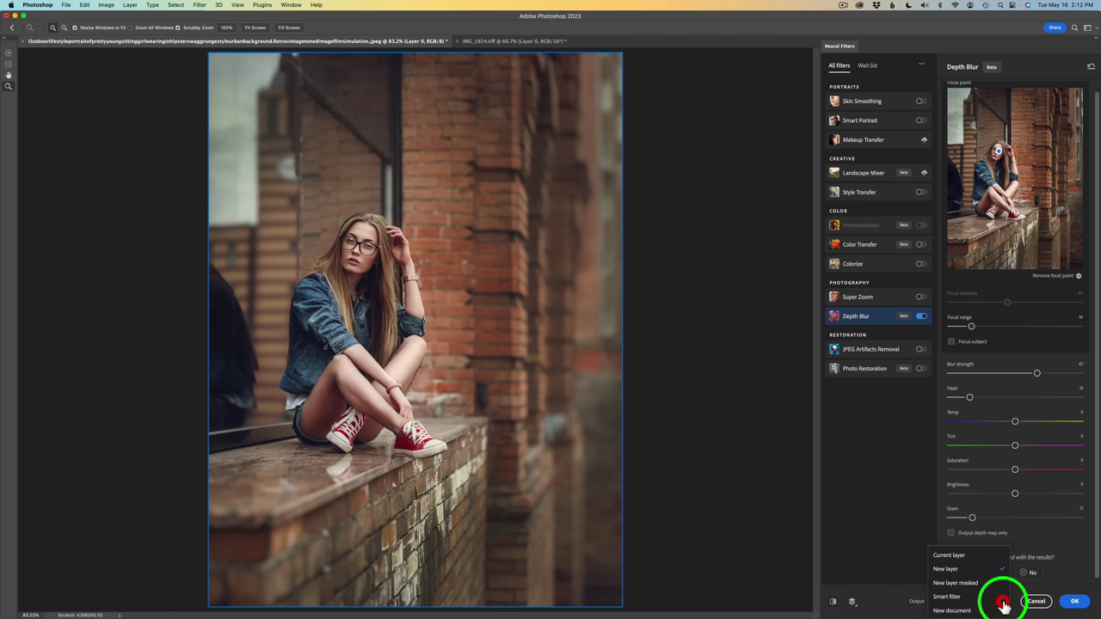
{"action": "left_click", "coordinate": [962, 571]}
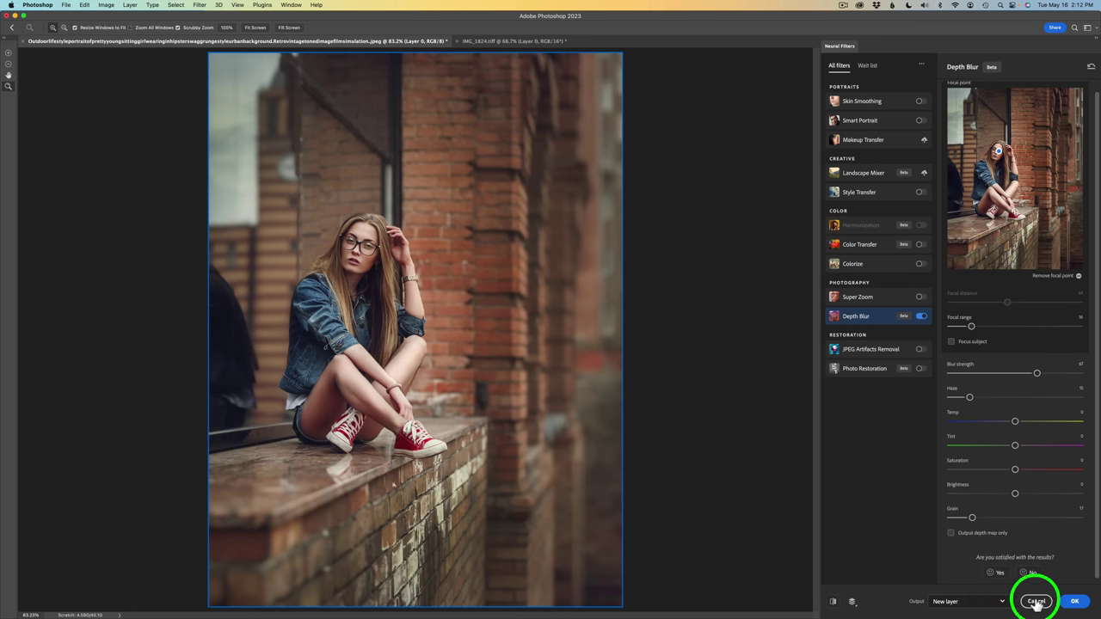
{"action": "left_click", "coordinate": [1074, 601]}
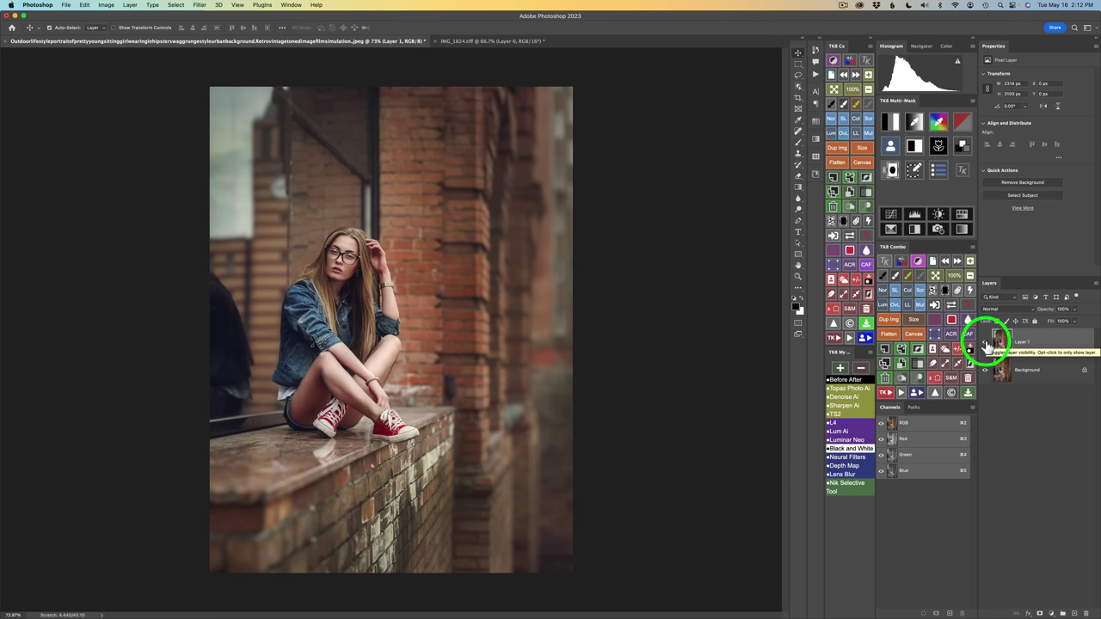
{"action": "left_click", "coordinate": [986, 344]}
{"action": "left_click", "coordinate": [985, 344]}
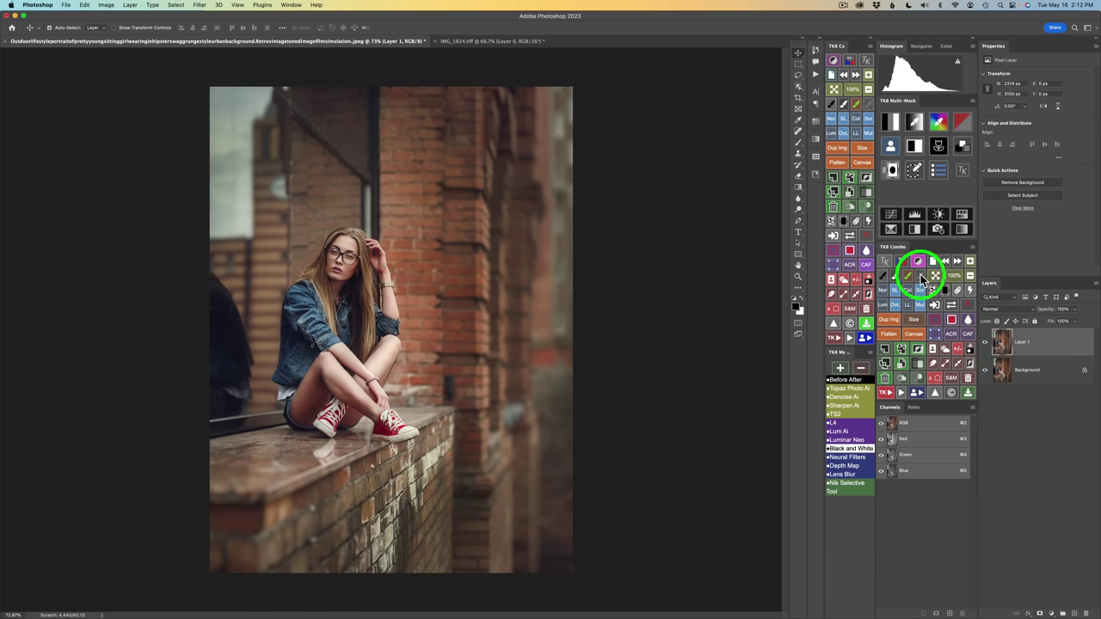
Switch to the flower image IMG_1824.tiff and turn on the Depth Blur neural filter for it.
{"action": "left_click", "coordinate": [497, 43]}
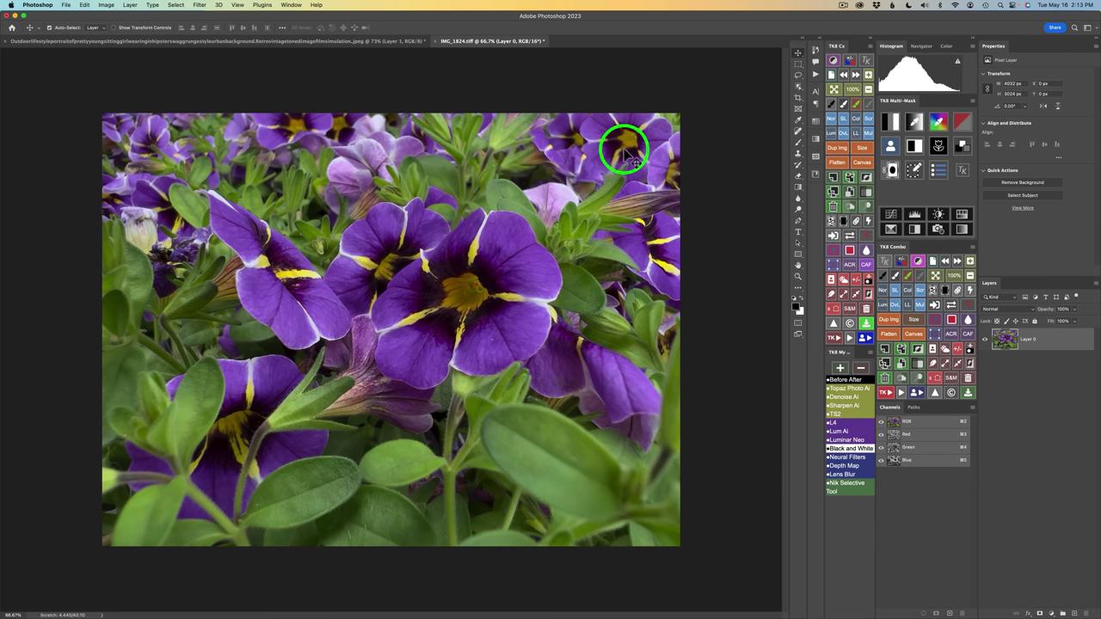
{"action": "left_click", "coordinate": [199, 4]}
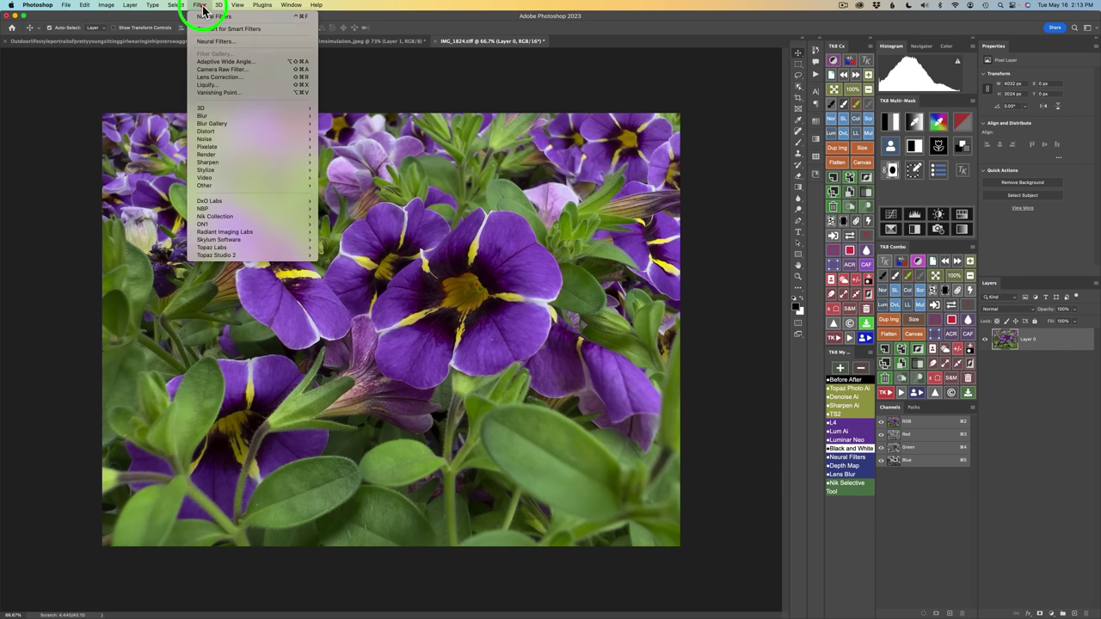
{"action": "left_click", "coordinate": [220, 42]}
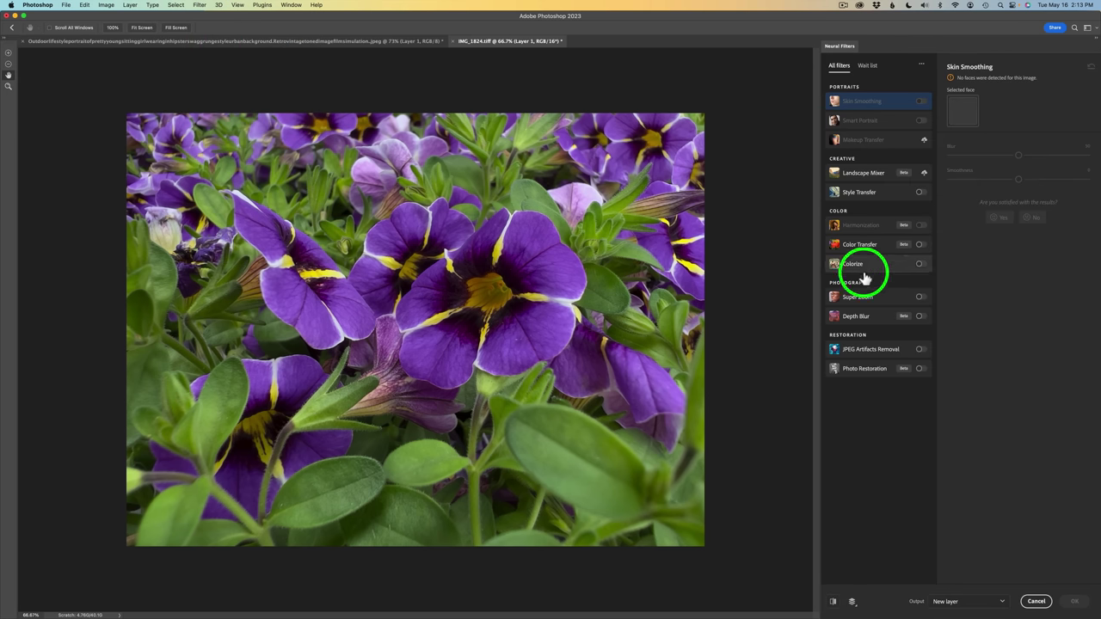
{"action": "left_click", "coordinate": [920, 318]}
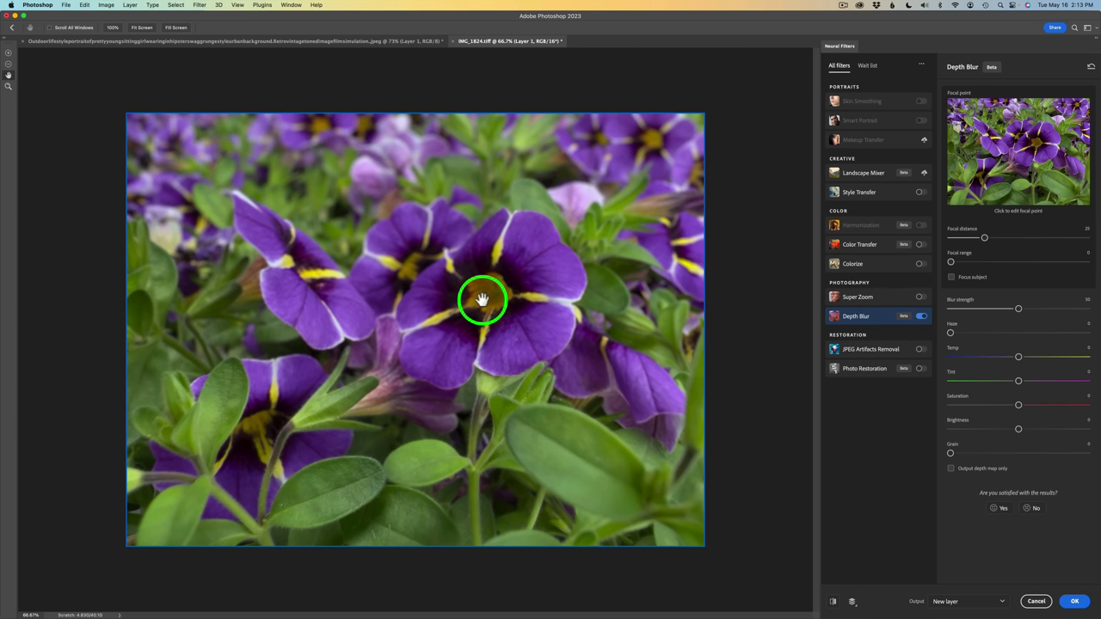
Try focusing on the subject, preview the depth map alone, and turn both options off again.
{"action": "left_click", "coordinate": [951, 278]}
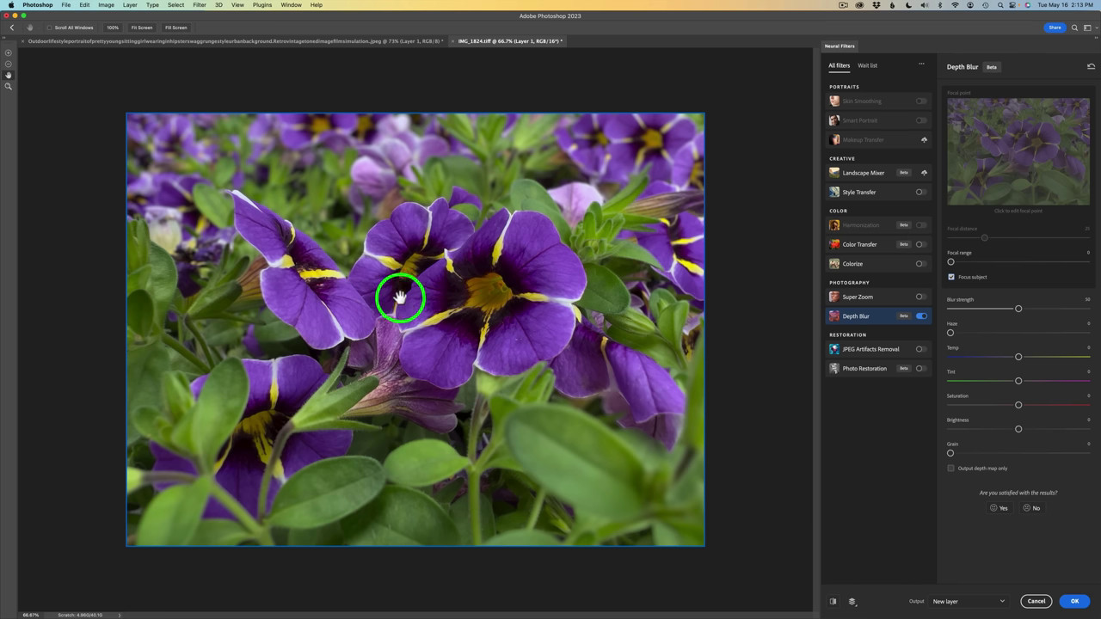
{"action": "left_click", "coordinate": [951, 470]}
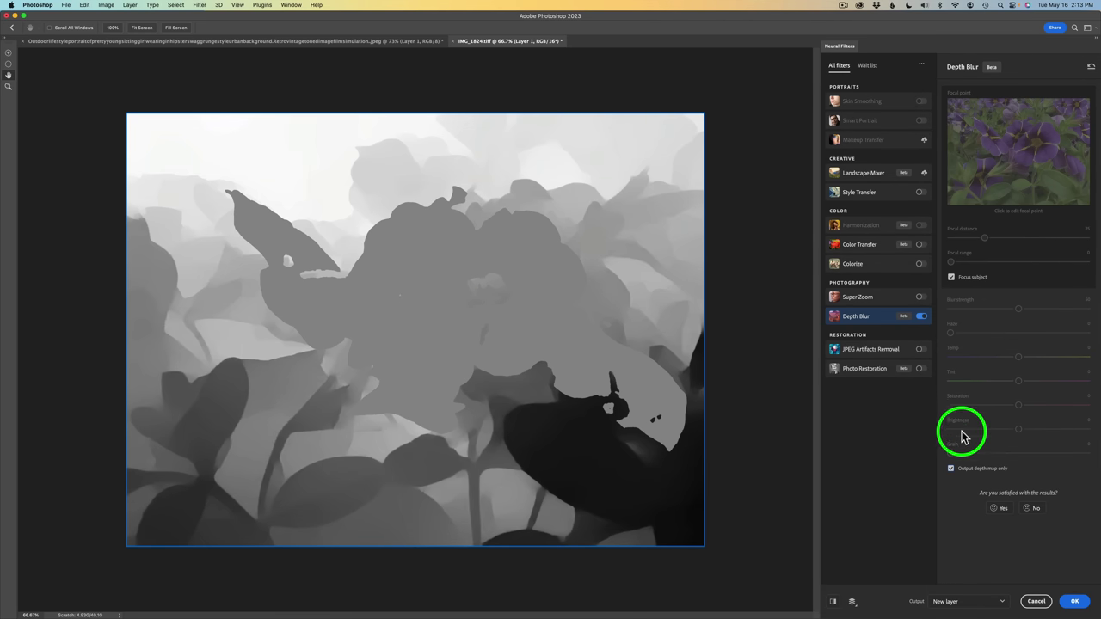
{"action": "left_click", "coordinate": [951, 468]}
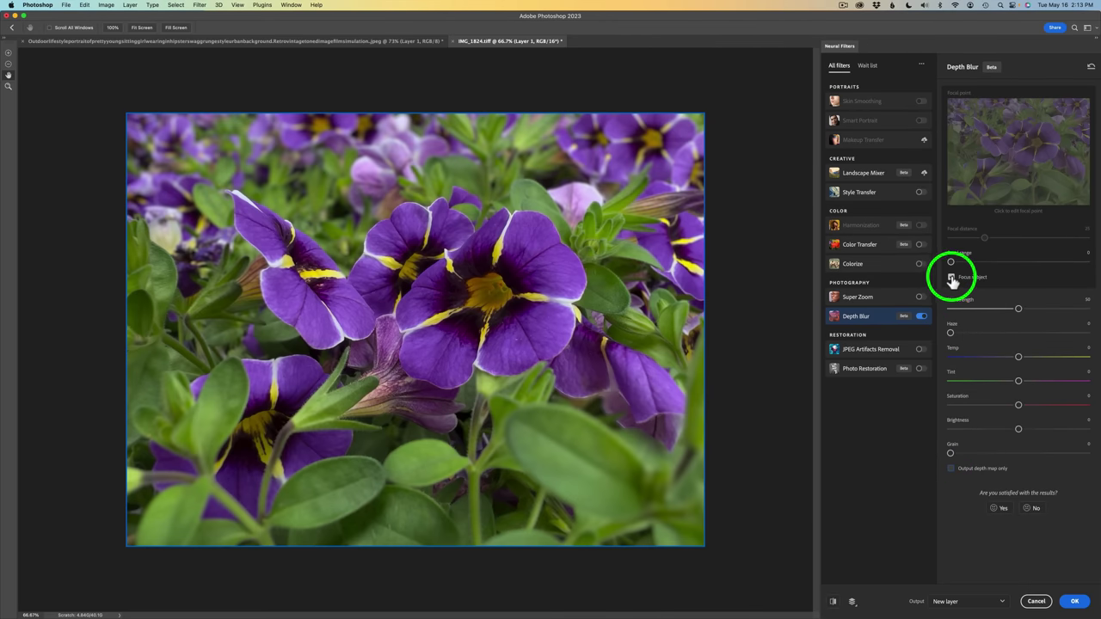
{"action": "left_click", "coordinate": [951, 279]}
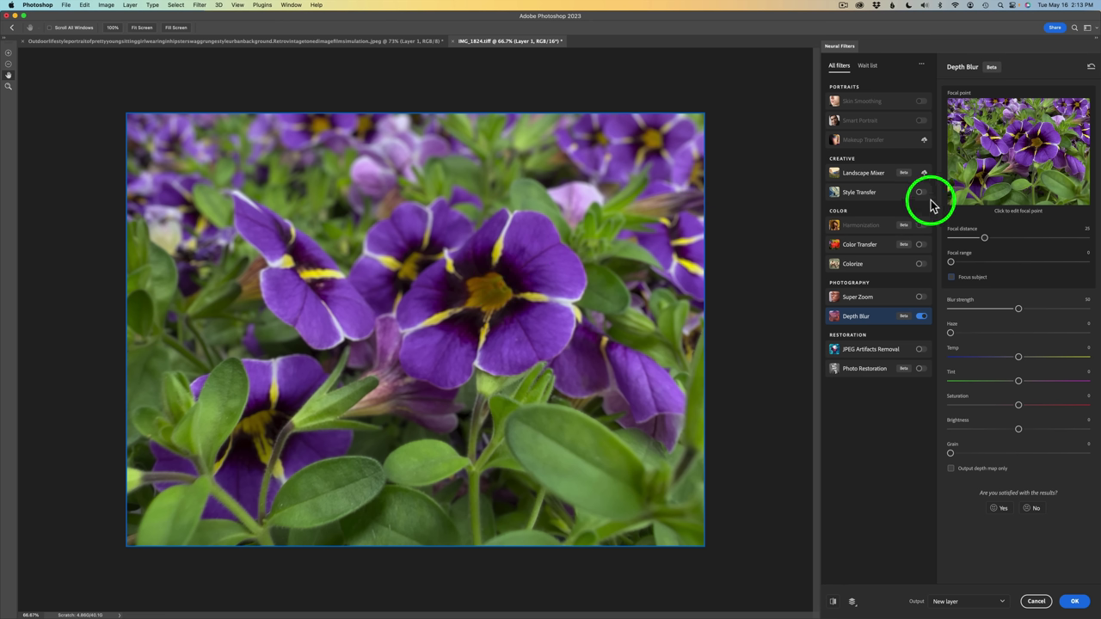
Place the focal point on the central purple flower, try a wider focal range, and return the range to 0.
{"action": "left_click", "coordinate": [1040, 140]}
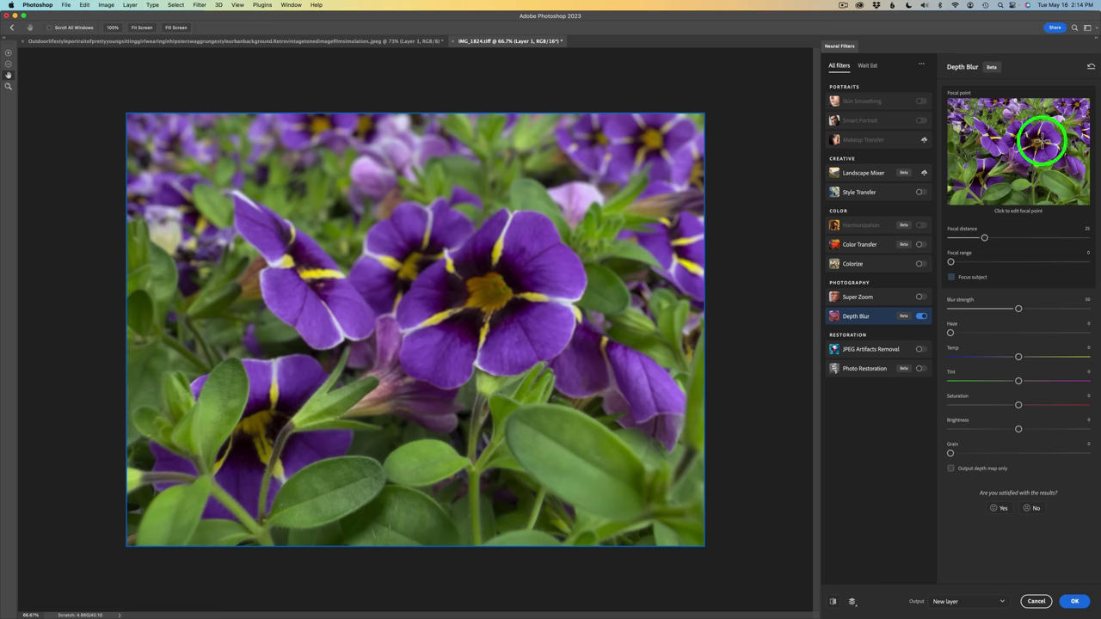
{"action": "left_click", "coordinate": [1040, 140]}
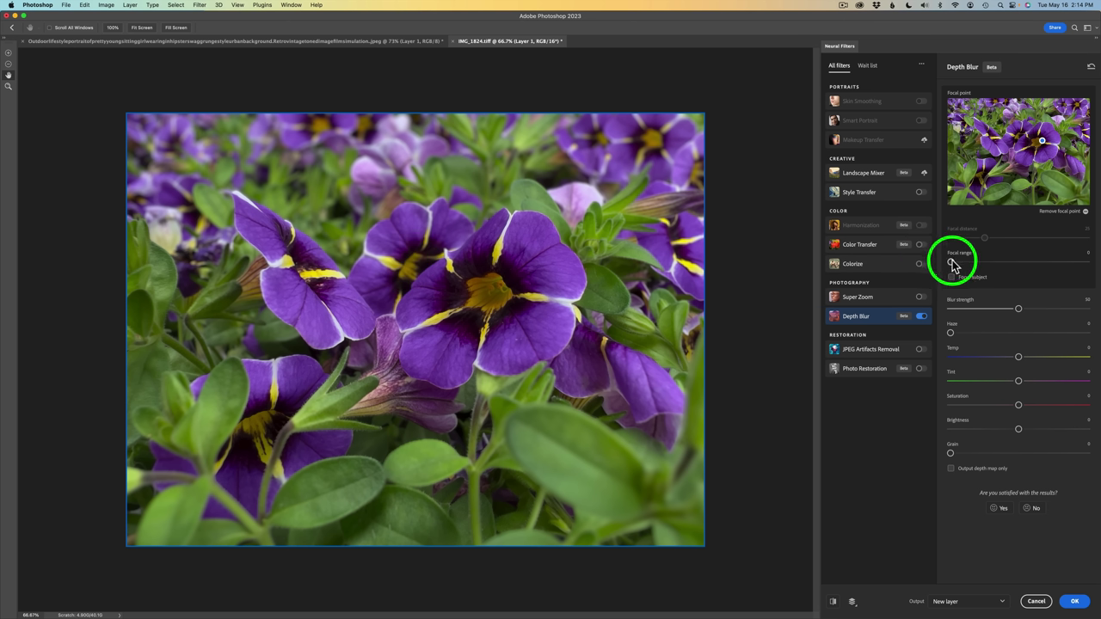
{"action": "left_click_drag", "start_coordinate": [951, 260], "coordinate": [978, 262]}
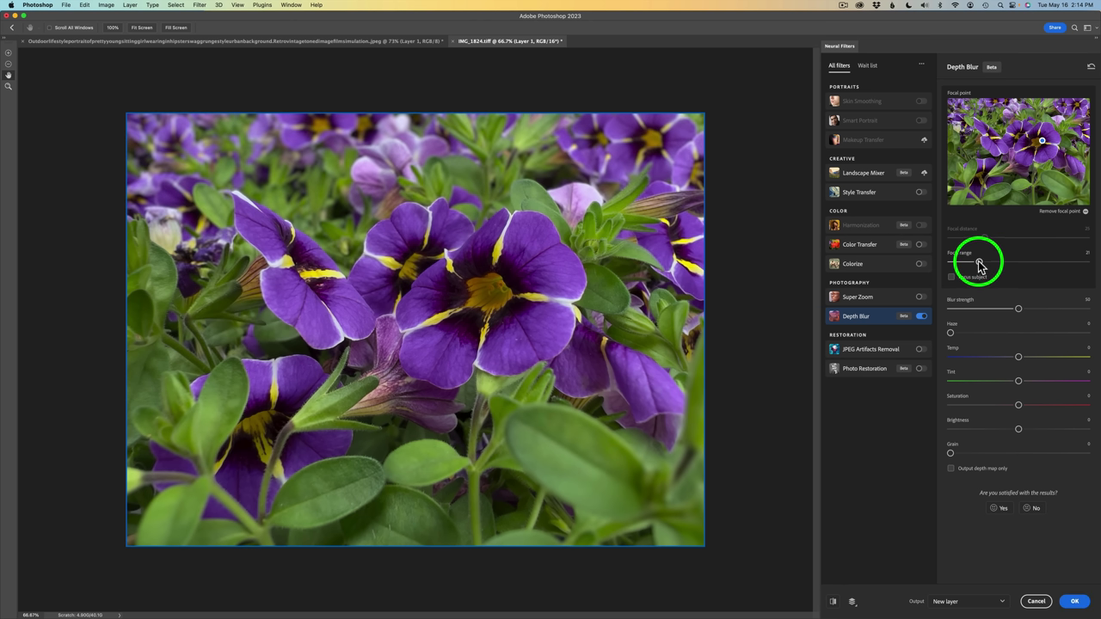
{"action": "left_click_drag", "start_coordinate": [978, 263], "coordinate": [928, 262]}
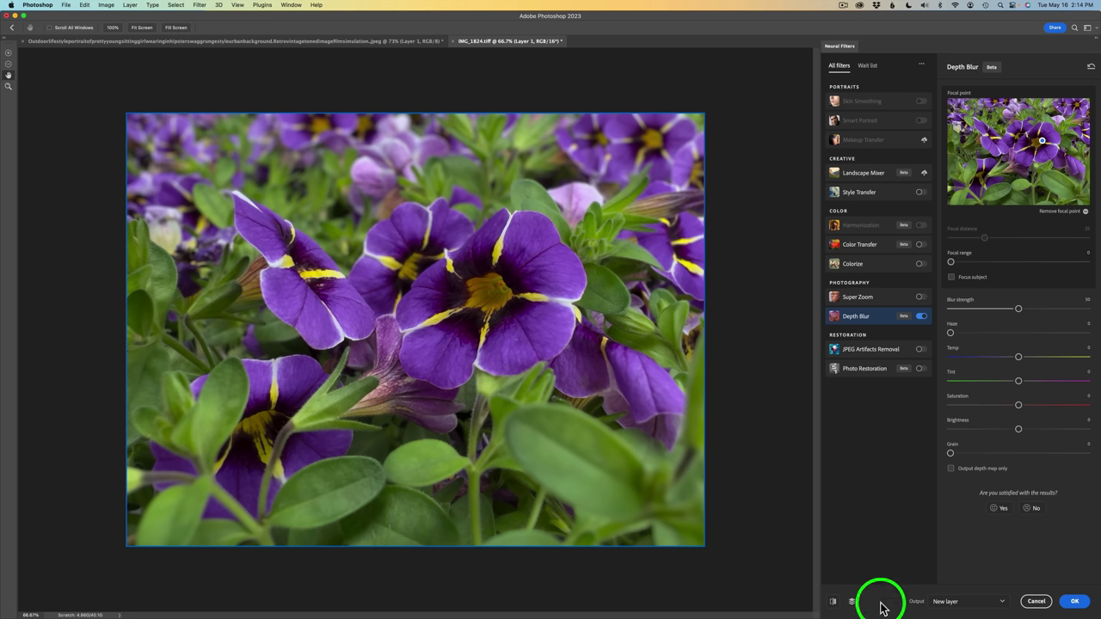
Compare the blurred flower preview with the original, checking the background and the large foreground leaf.
{"action": "left_click", "coordinate": [832, 602]}
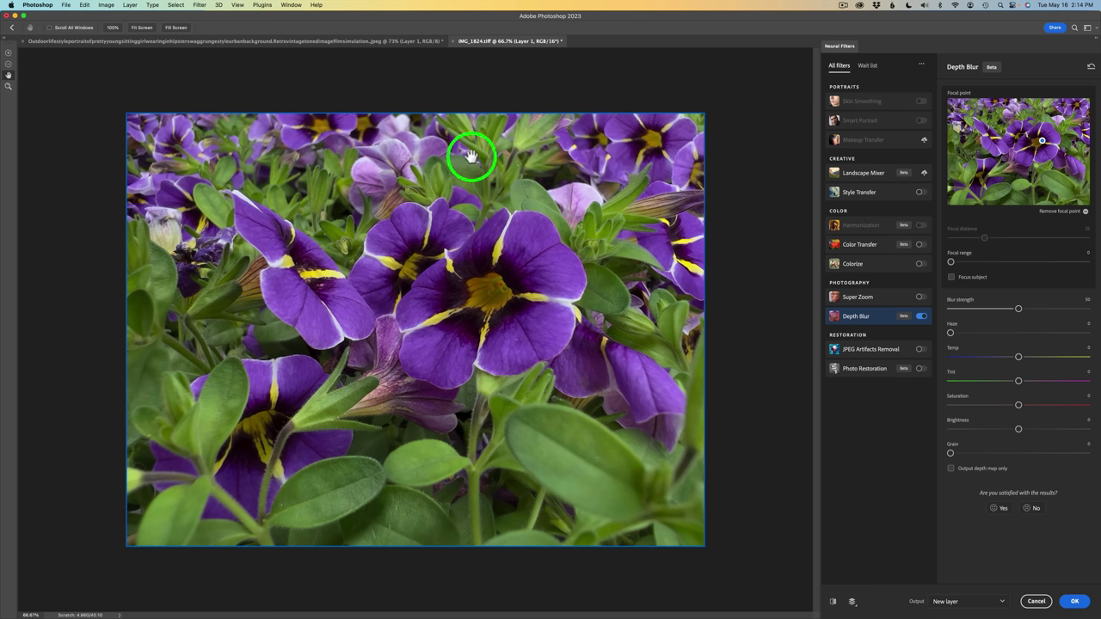
{"action": "left_click", "coordinate": [832, 602]}
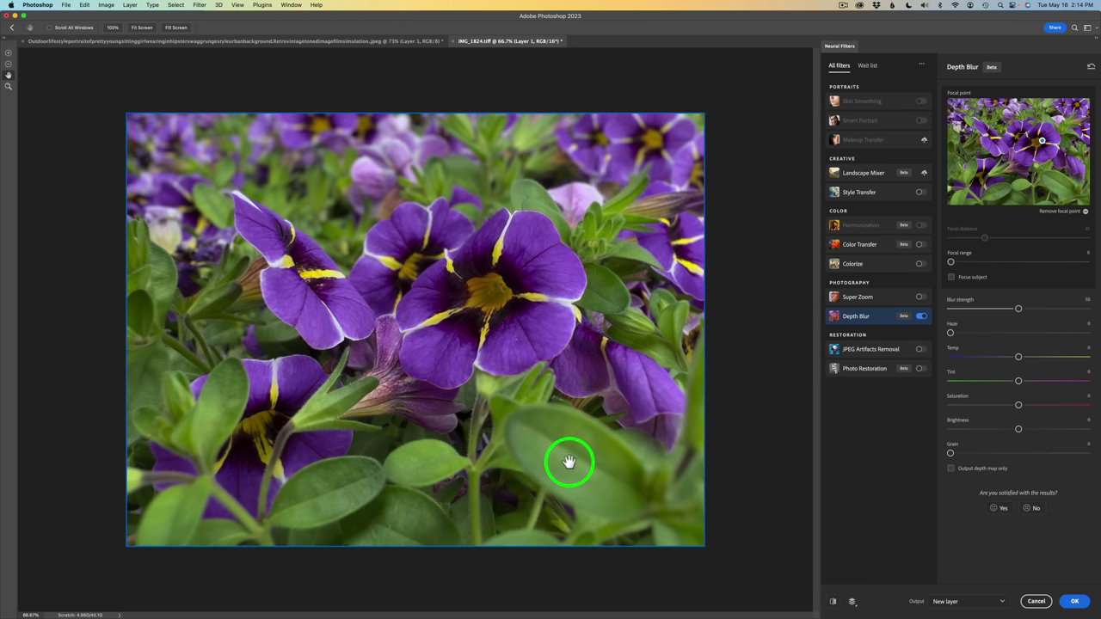
{"action": "left_click", "coordinate": [833, 603]}
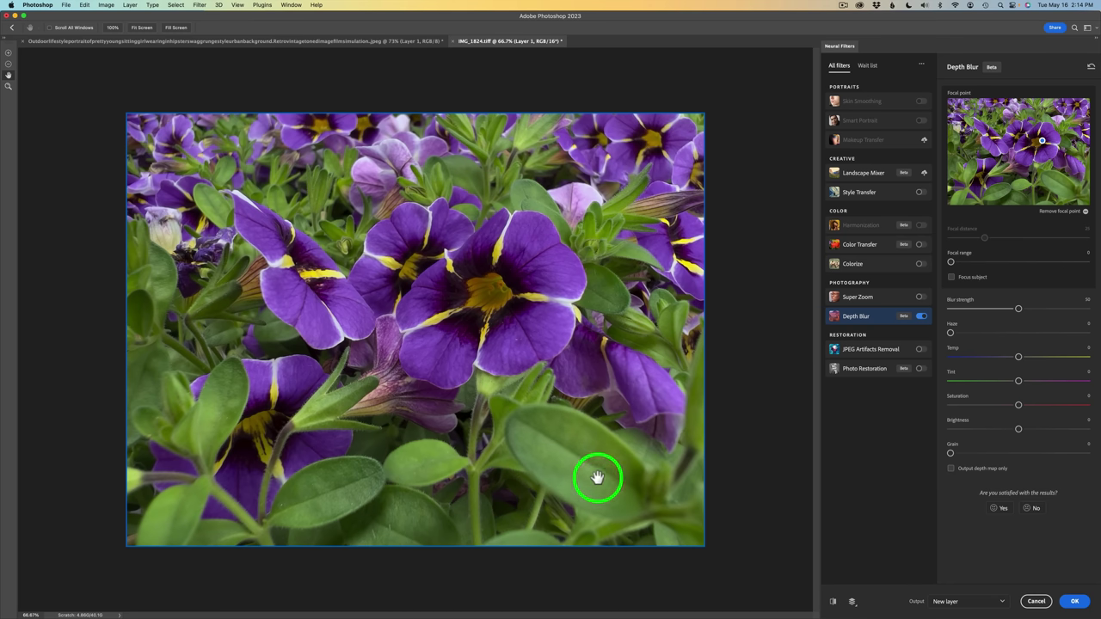
{"action": "left_click", "coordinate": [833, 603]}
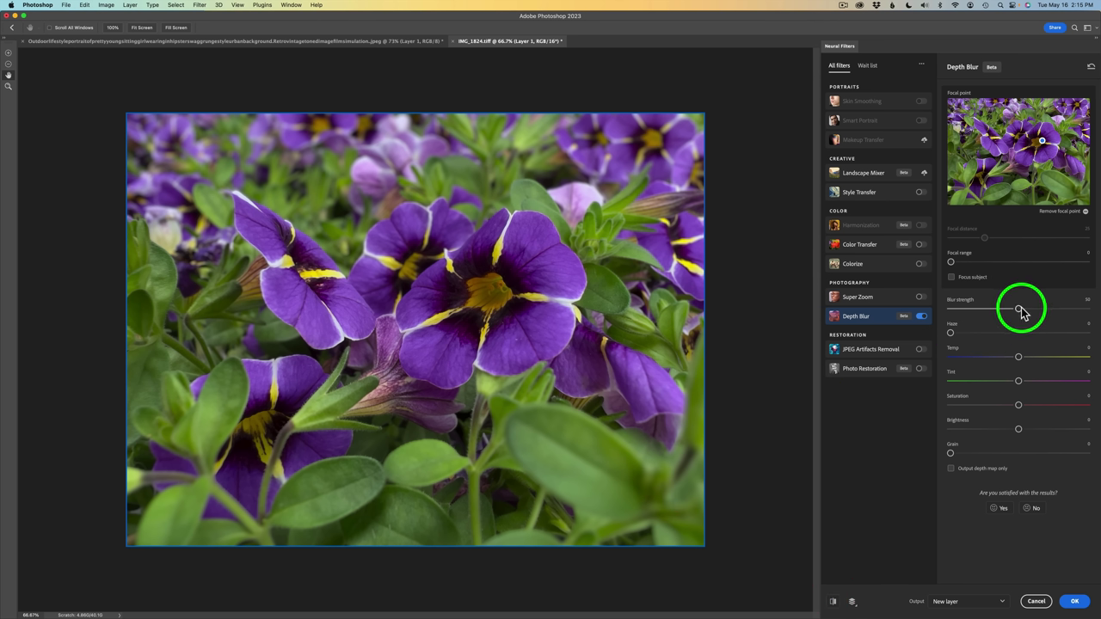
Set the blur strength to 71 and the haze to 16 for the flower image.
{"action": "left_click_drag", "start_coordinate": [1020, 313], "coordinate": [1045, 315]}
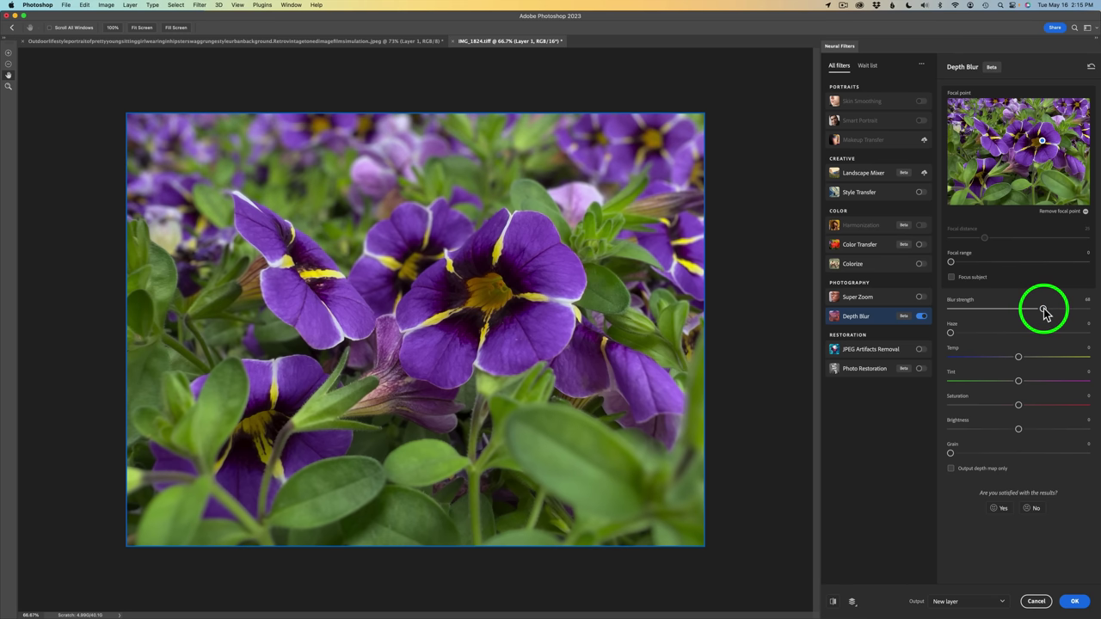
{"action": "left_click_drag", "start_coordinate": [1045, 314], "coordinate": [1048, 315]}
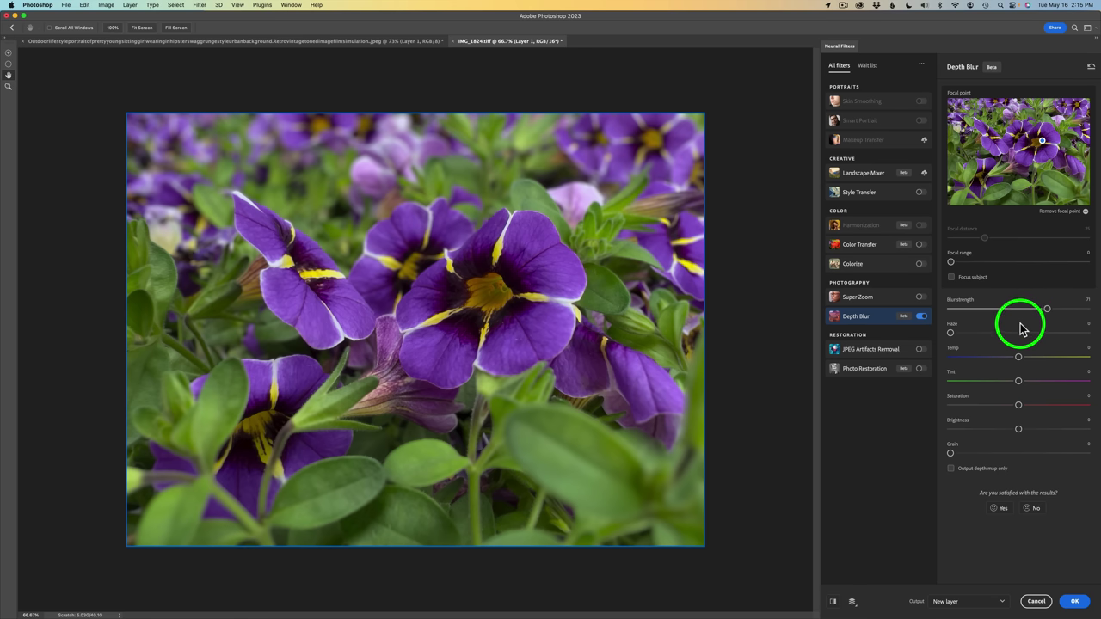
{"action": "mouse_move", "coordinate": [952, 335]}
{"action": "left_mouse_down"}
{"action": "mouse_move", "coordinate": [981, 337]}
{"action": "mouse_move", "coordinate": [971, 337]}
{"action": "left_mouse_up"}
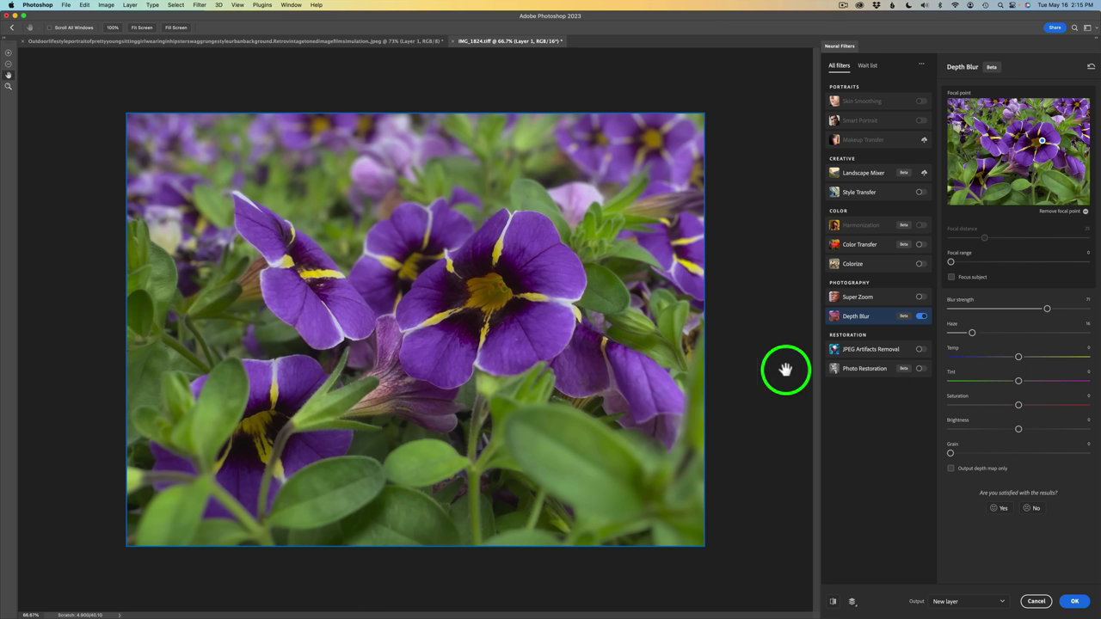
Set the grain to 13, judging it on a close-up of the central flower and the blurred leaves beside it.
{"action": "left_click", "coordinate": [8, 86]}
{"action": "left_click_drag", "start_coordinate": [418, 255], "coordinate": [467, 282]}
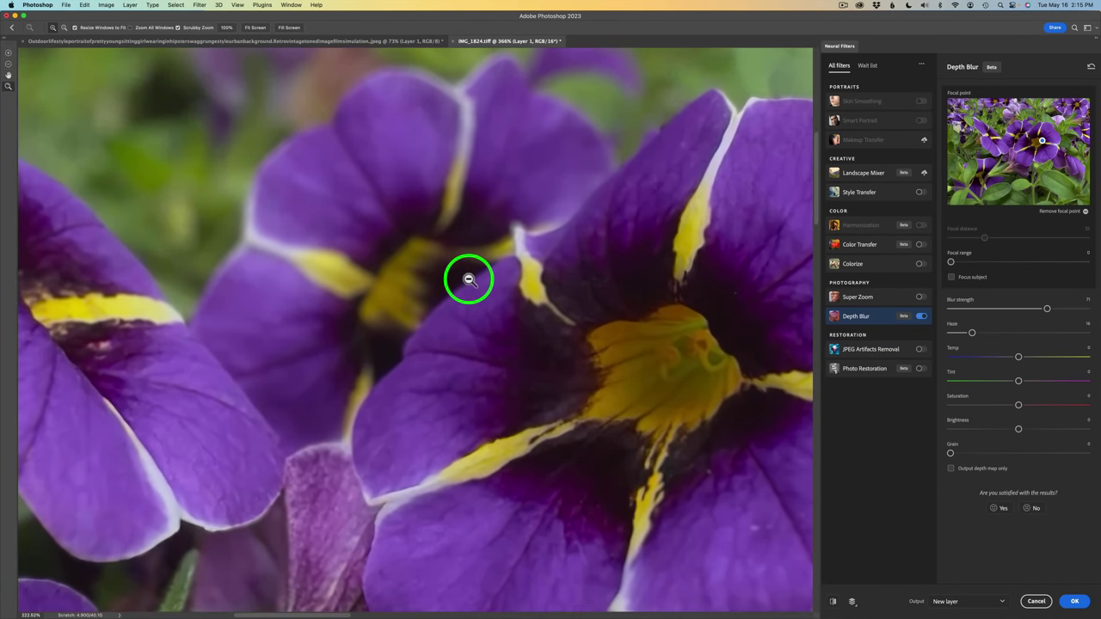
{"action": "left_click", "coordinate": [580, 292]}
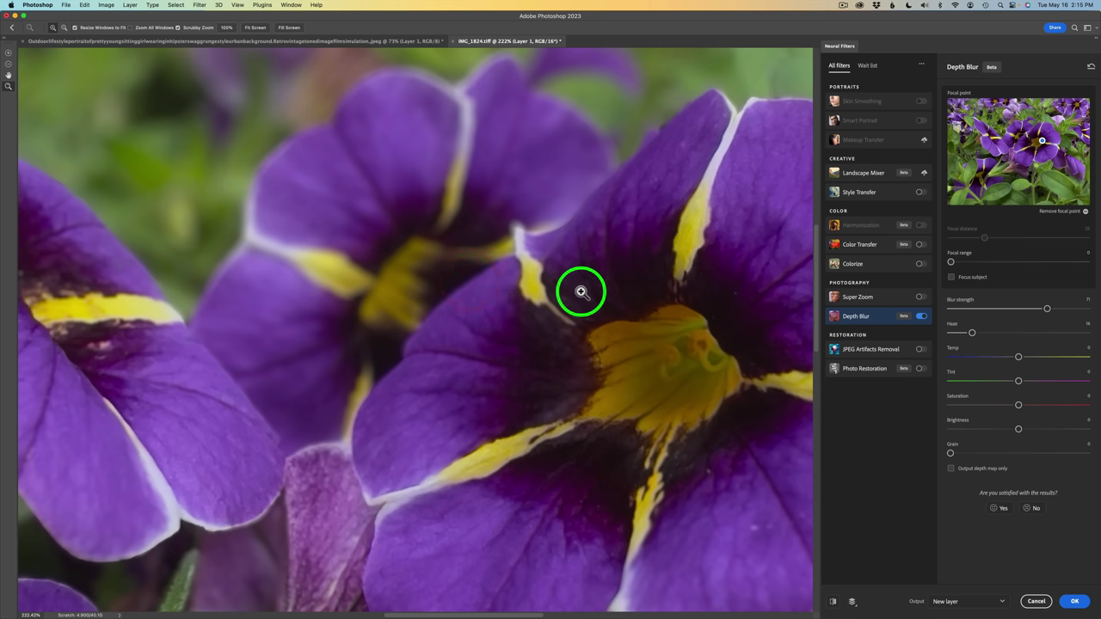
{"action": "left_click_drag", "start_coordinate": [626, 303], "coordinate": [420, 282]}
{"action": "left_click", "coordinate": [455, 290]}
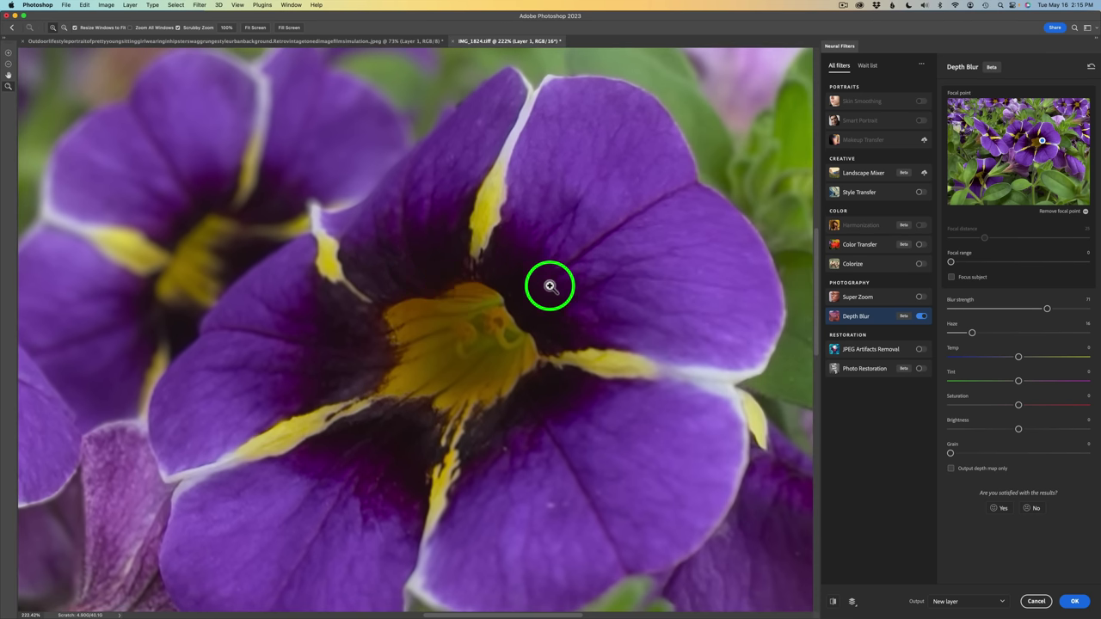
{"action": "left_click_drag", "start_coordinate": [611, 285], "coordinate": [383, 331]}
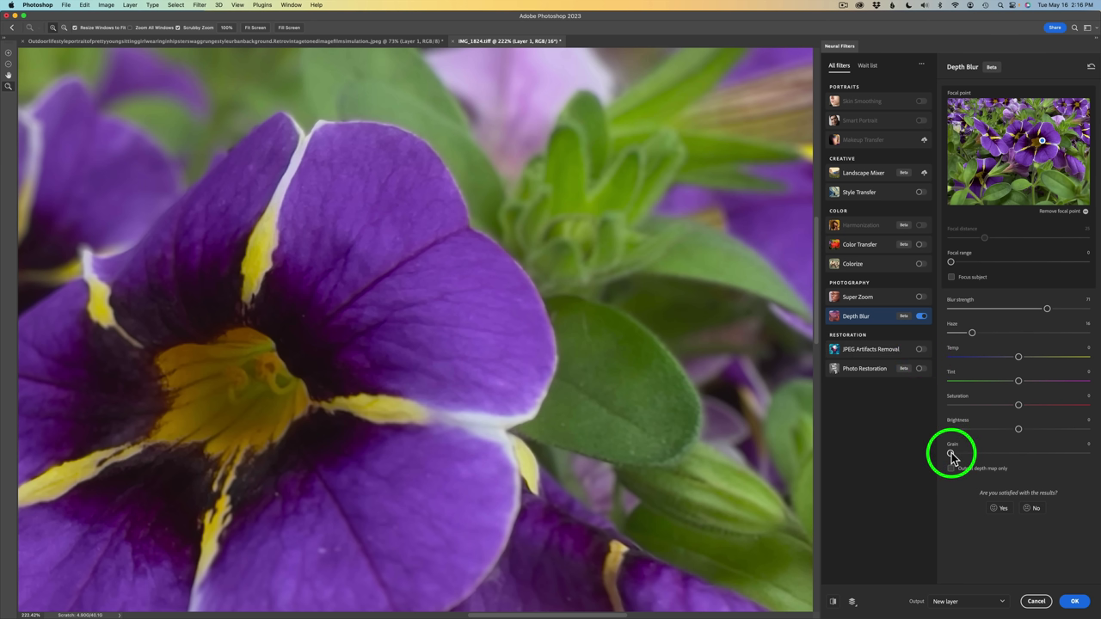
{"action": "left_click_drag", "start_coordinate": [951, 453], "coordinate": [992, 456]}
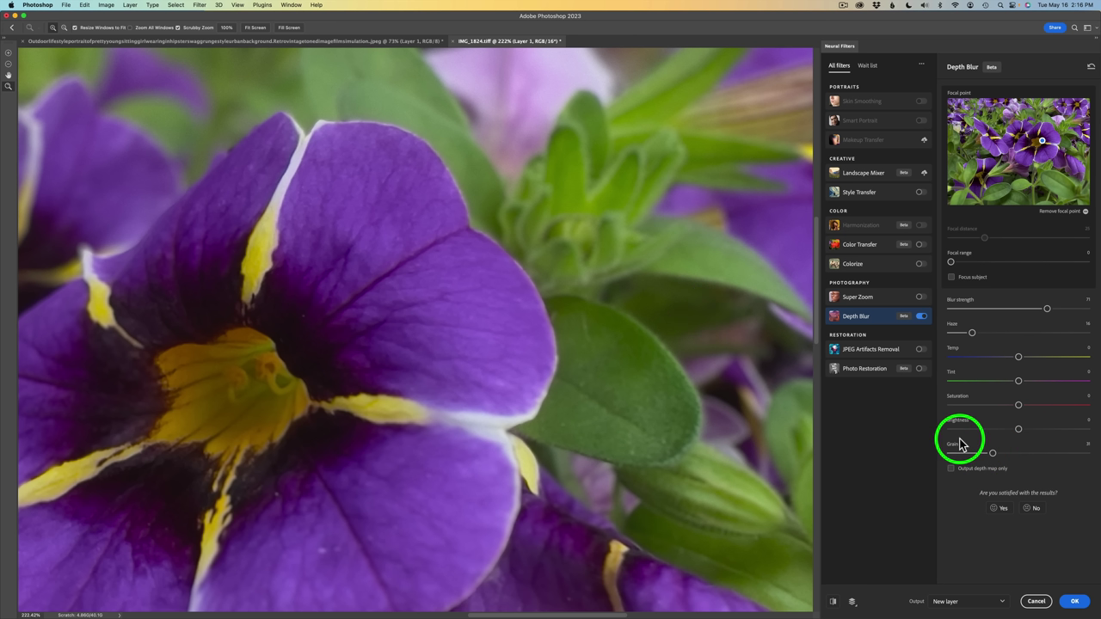
{"action": "left_click_drag", "start_coordinate": [995, 456], "coordinate": [967, 456]}
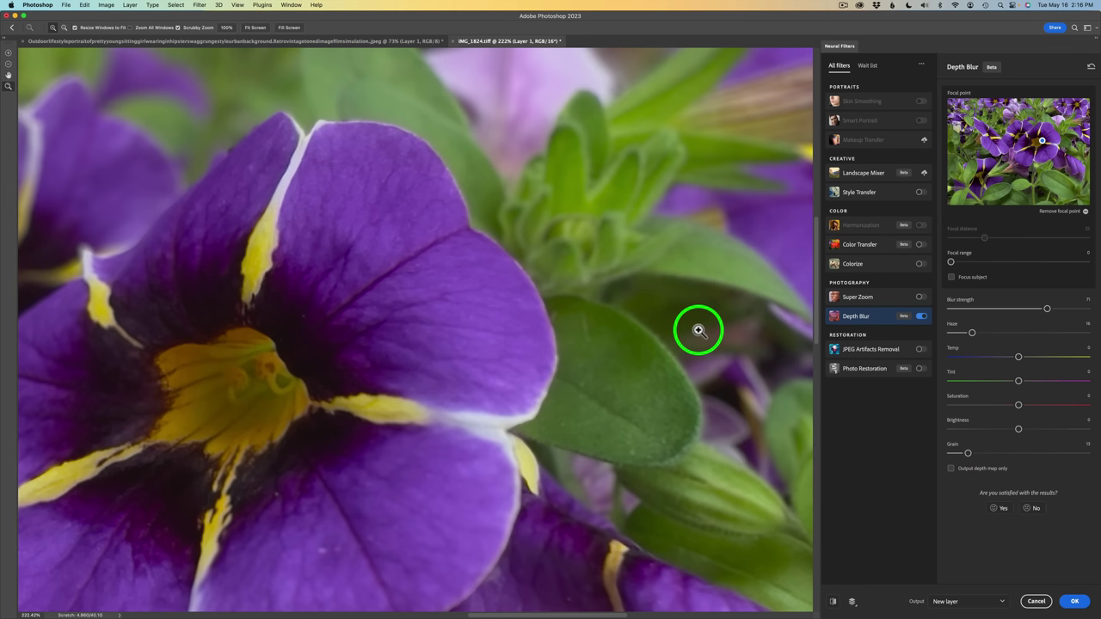
Compare the whole blurred flower preview with the original image.
{"action": "left_click", "coordinate": [255, 29]}
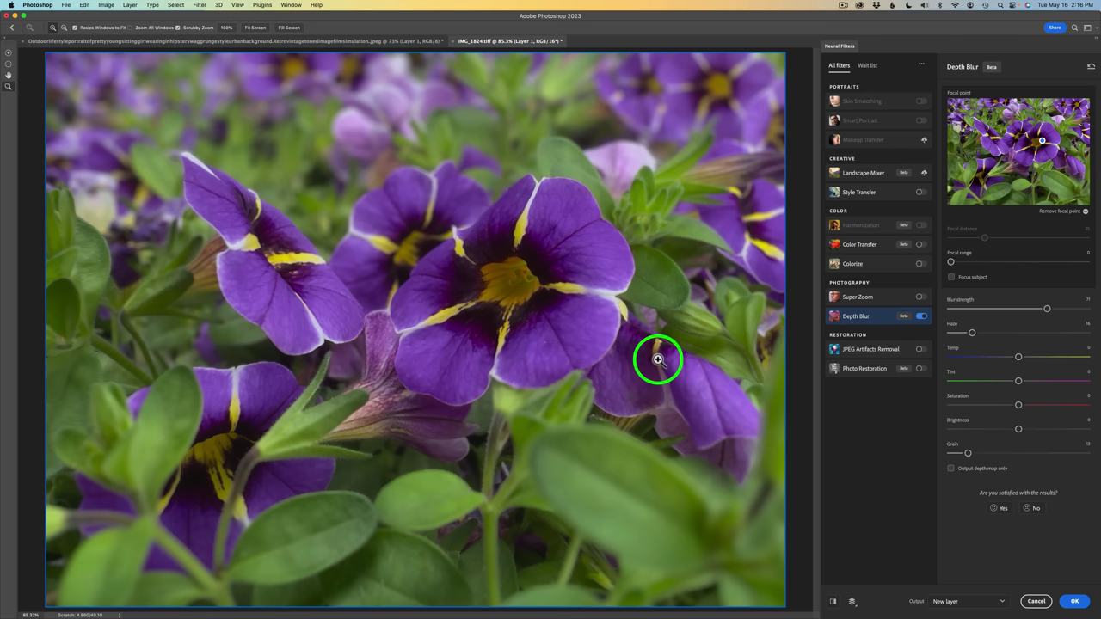
{"action": "left_click", "coordinate": [833, 605]}
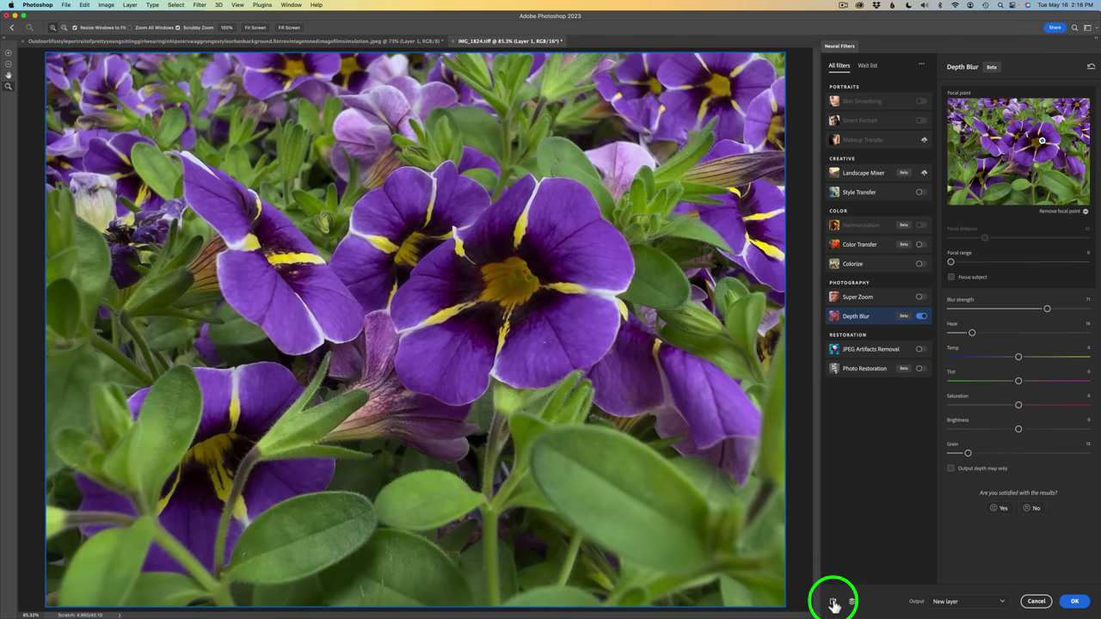
{"action": "left_click", "coordinate": [833, 605]}
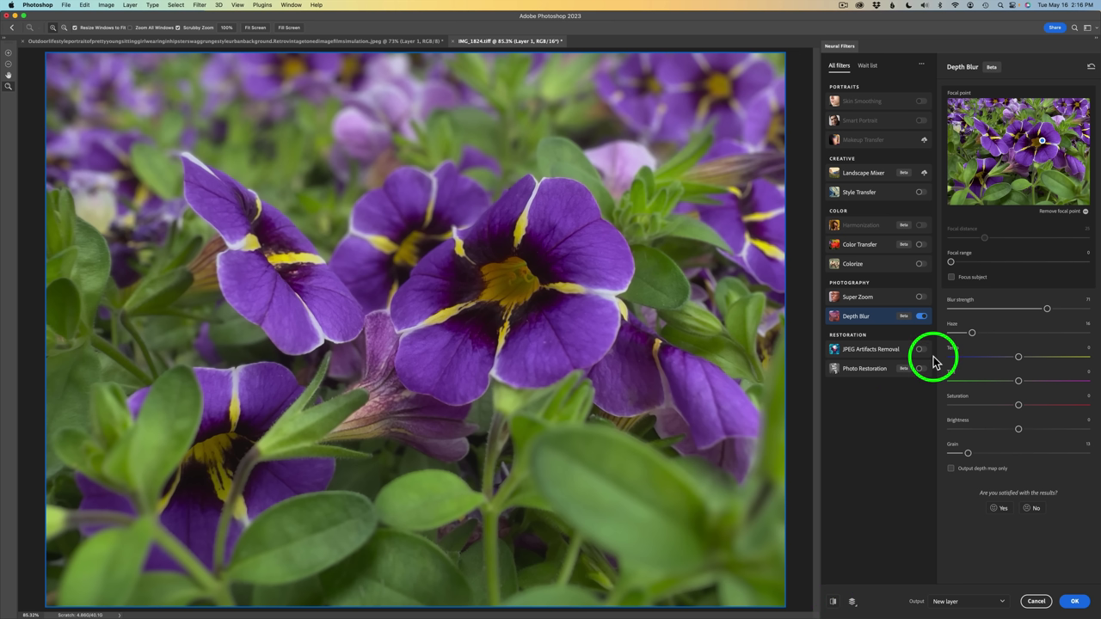
Reduce the haze to 6 and apply the Depth Blur as a new layer, comparing the flower photo with and without that layer.
{"action": "left_click_drag", "start_coordinate": [970, 332], "coordinate": [956, 334]}
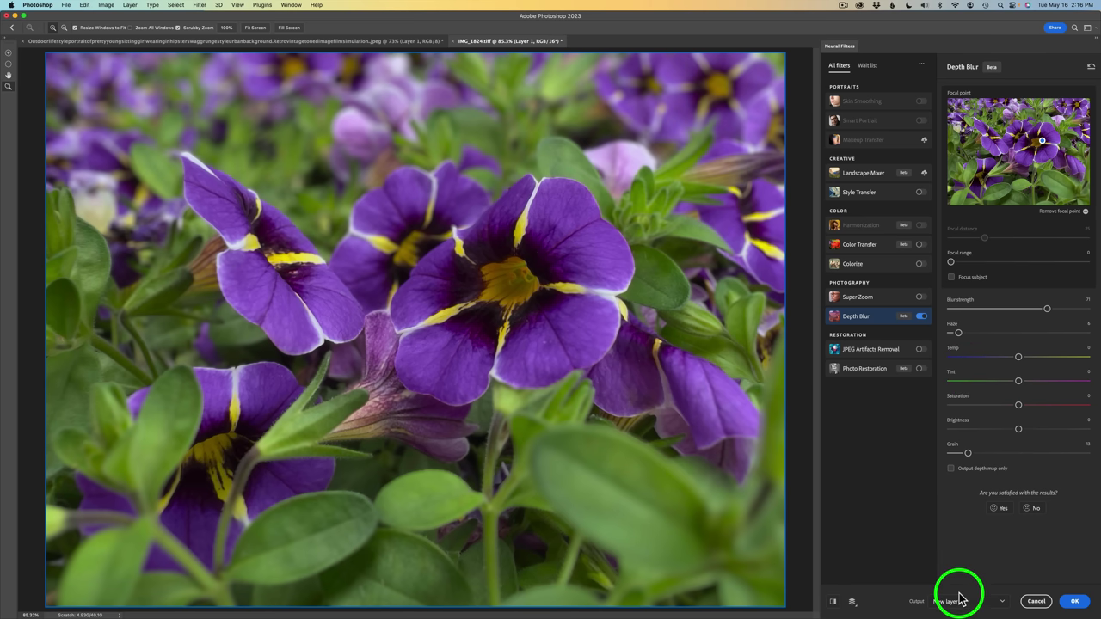
{"action": "left_click", "coordinate": [1074, 601]}
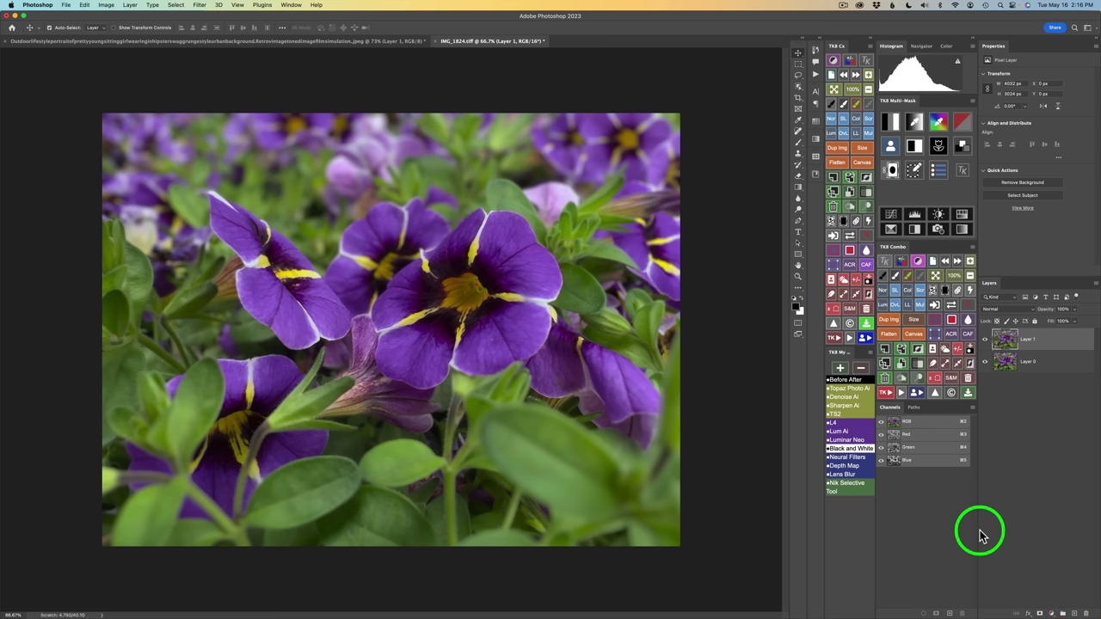
{"action": "left_click", "coordinate": [985, 342]}
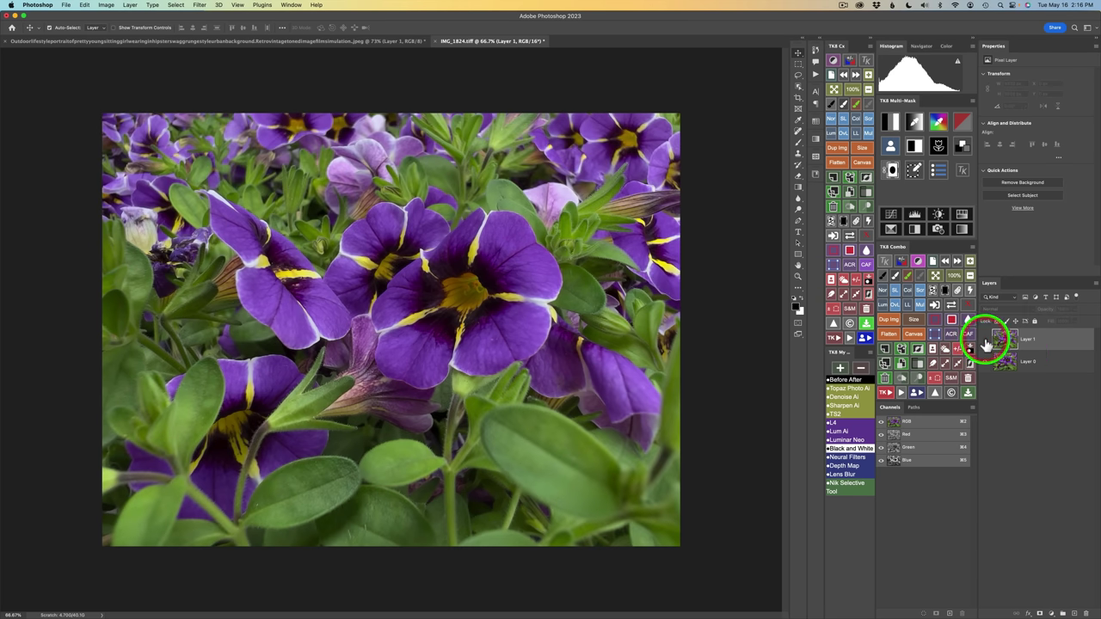
{"action": "left_click", "coordinate": [985, 340]}
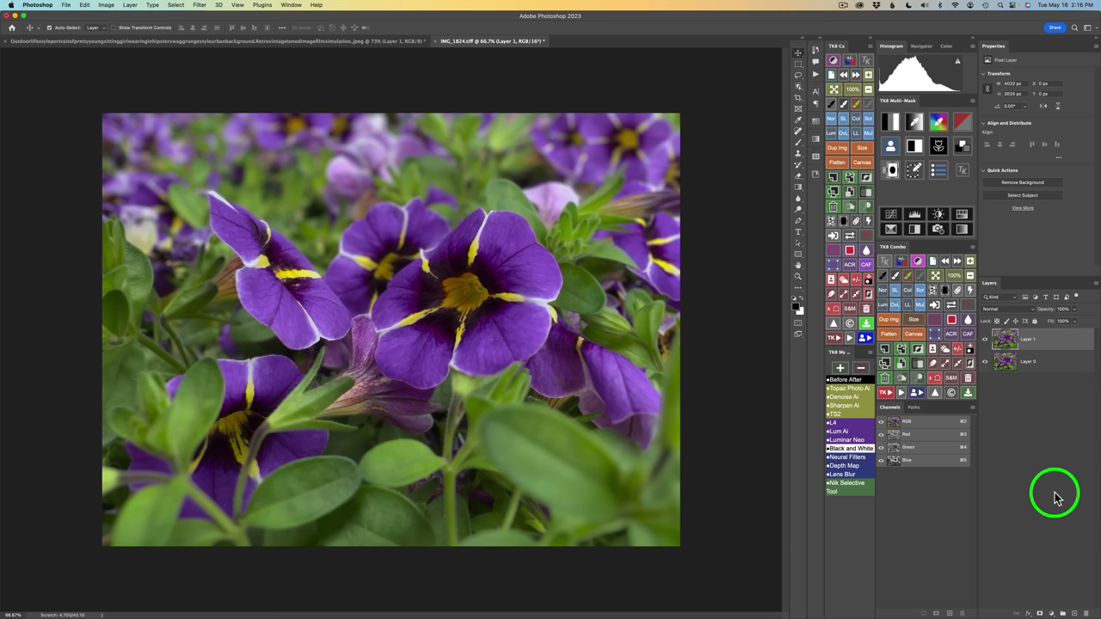